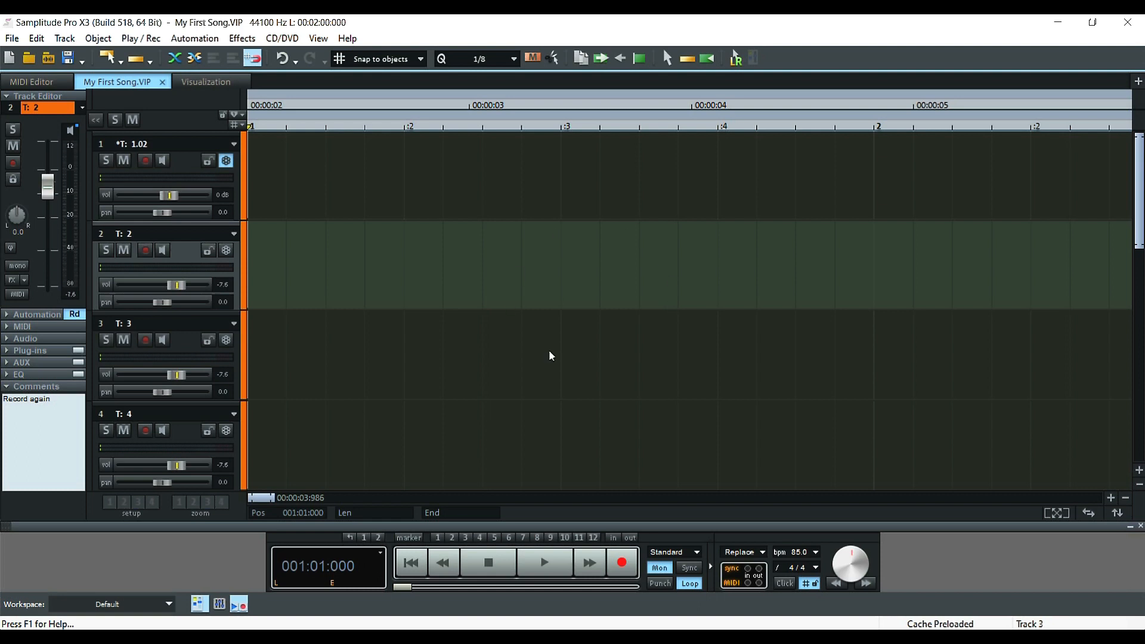
# Set the project's grid units to Hours/Min/Sec in the snap and grid setup and mark the settings to save as default
pyautogui.rightClick(603, 125)
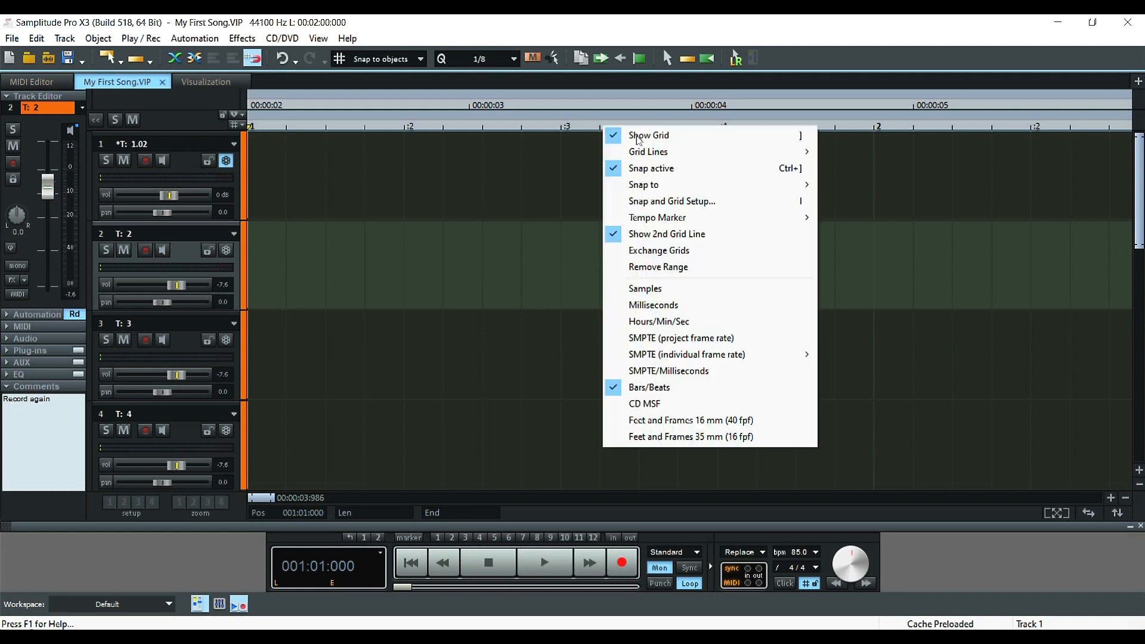
pyautogui.click(685, 204)
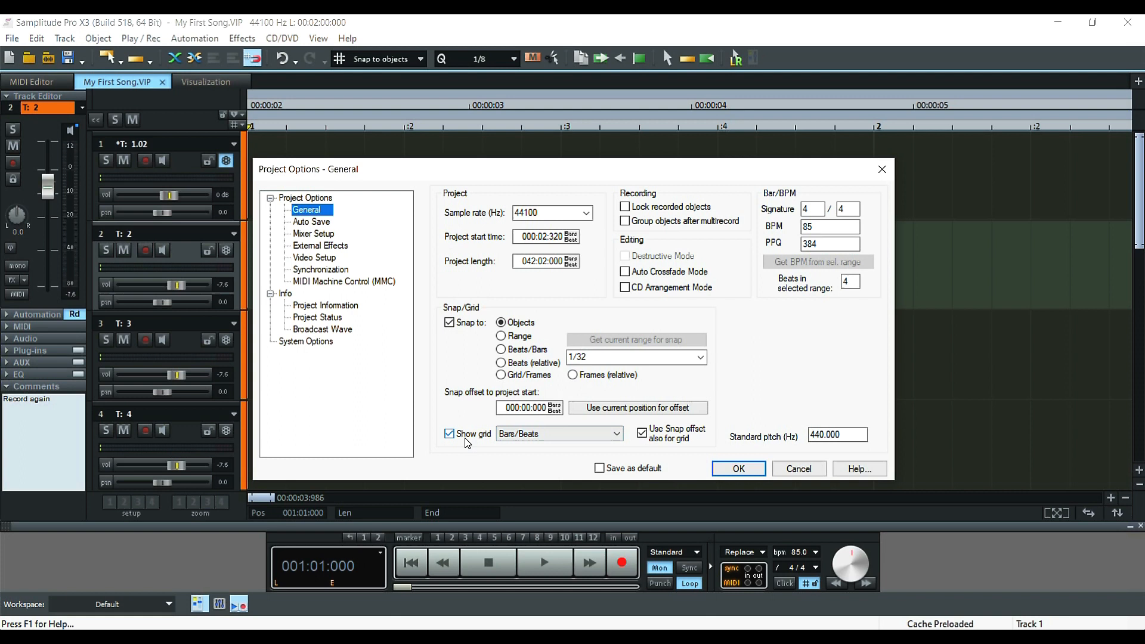
pyautogui.click(535, 440)
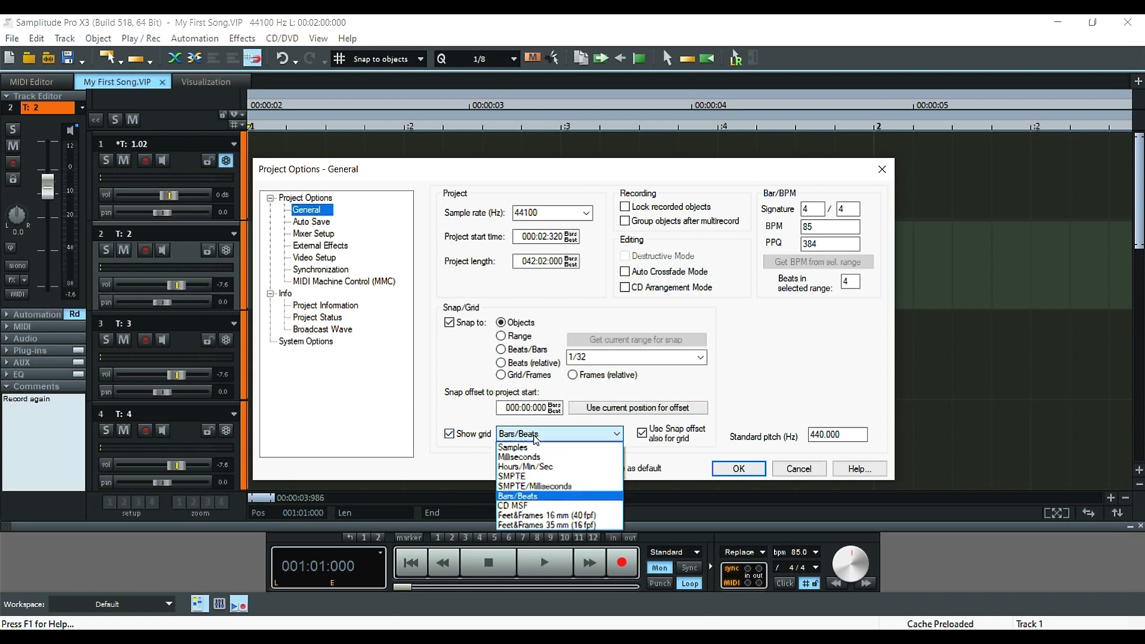
pyautogui.click(528, 466)
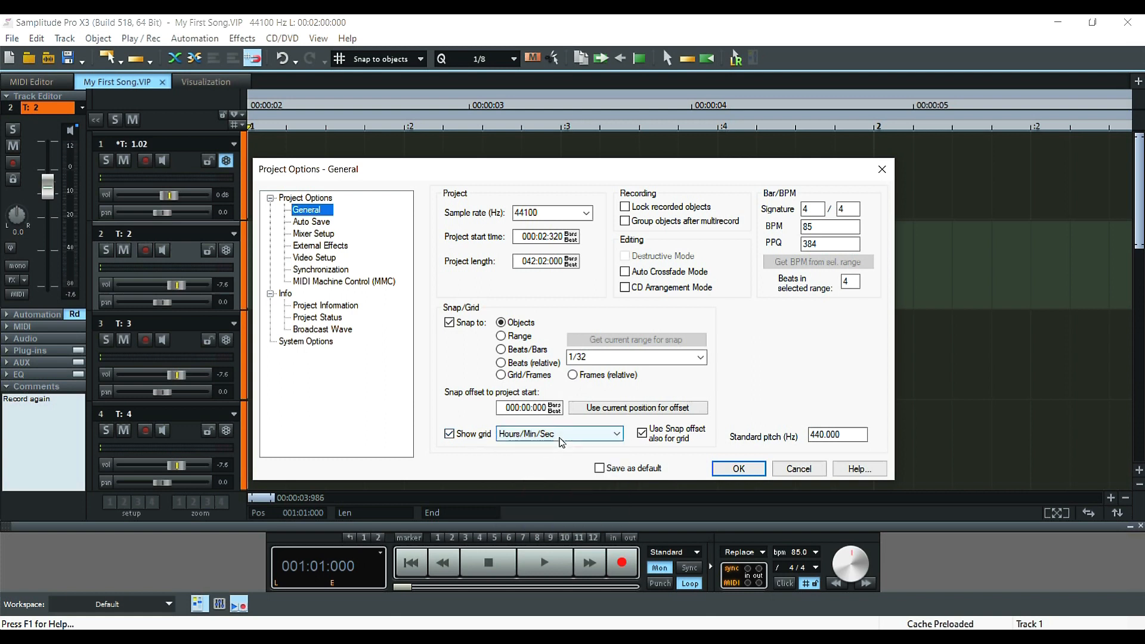
pyautogui.click(560, 441)
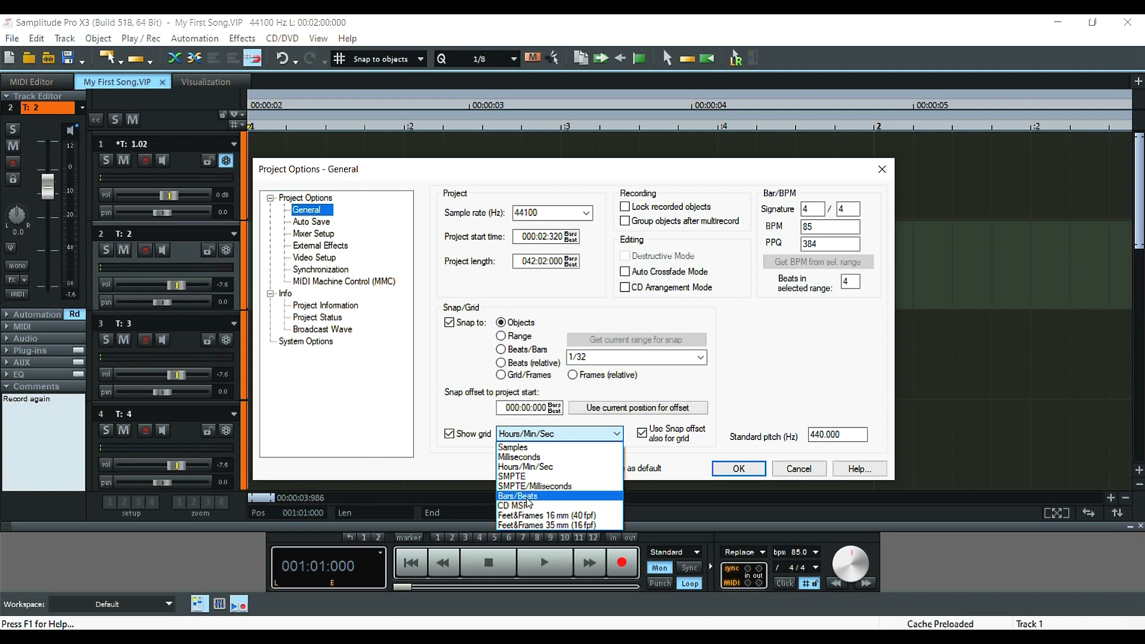
pyautogui.click(530, 468)
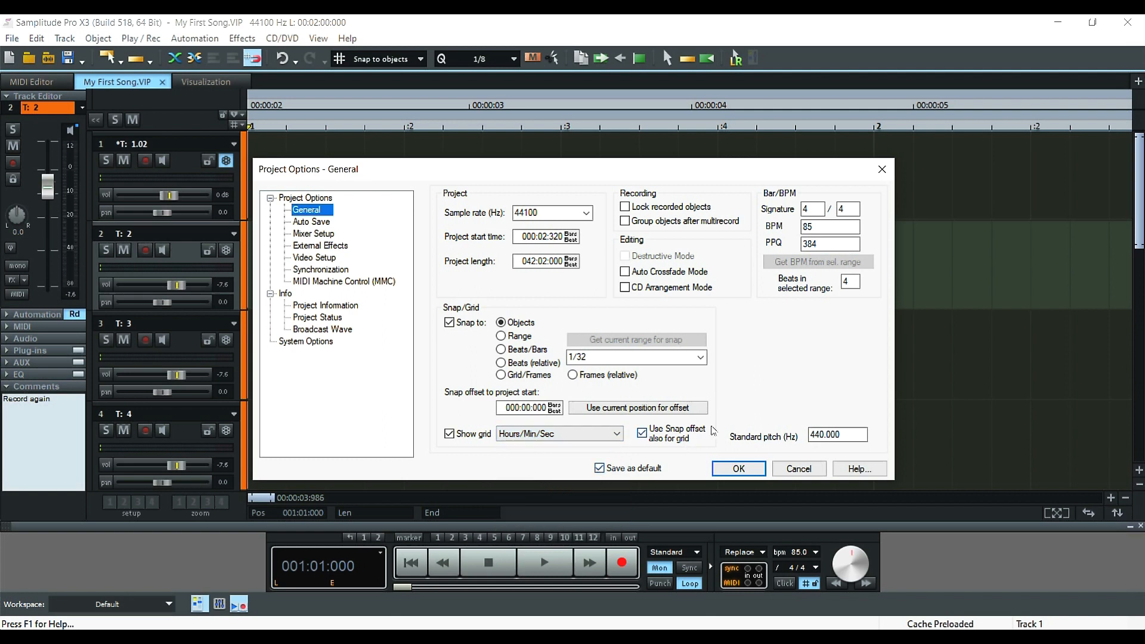
# Toggle the Lock recorded objects and Group objects after multirecord options on and off, and apply the project options
pyautogui.click(625, 206)
pyautogui.click(625, 220)
pyautogui.click(625, 206)
pyautogui.click(625, 221)
pyautogui.click(625, 209)
pyautogui.click(626, 222)
pyautogui.click(624, 206)
pyautogui.click(739, 469)
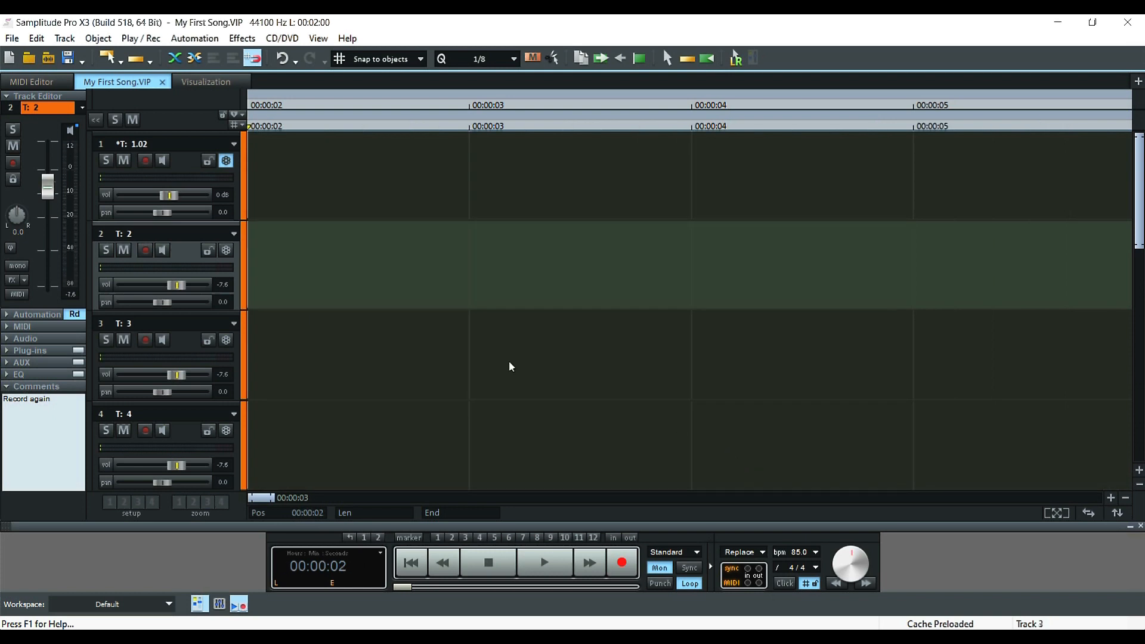
# Set the project's grid units to Bars/Beats, save the setting as default, and apply the project options
pyautogui.rightClick(509, 130)
pyautogui.click(553, 206)
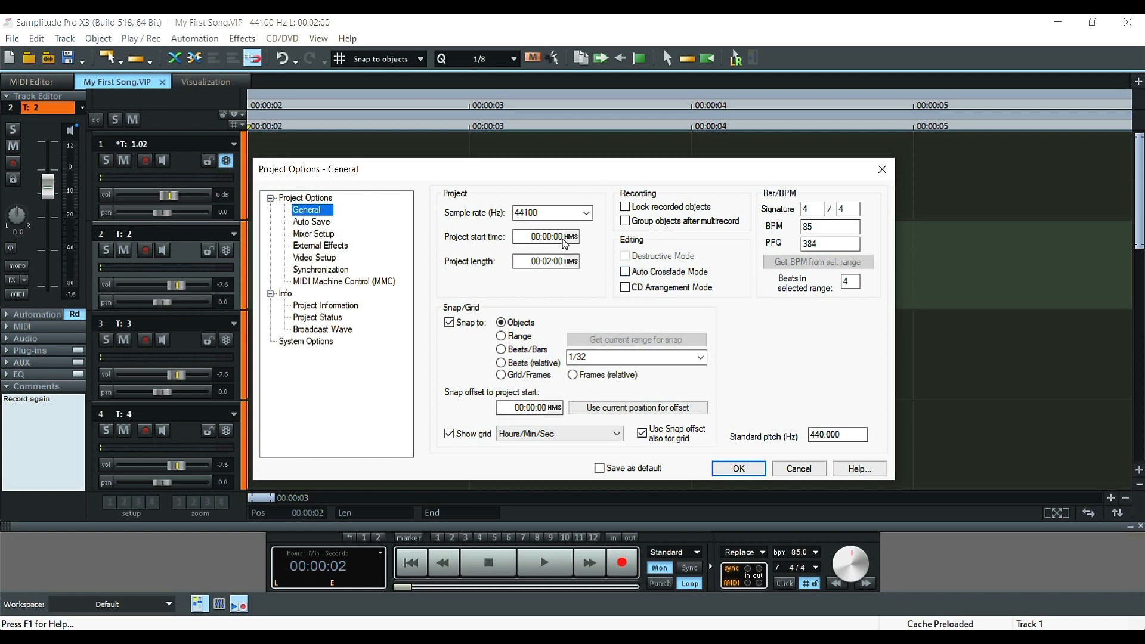
pyautogui.click(551, 433)
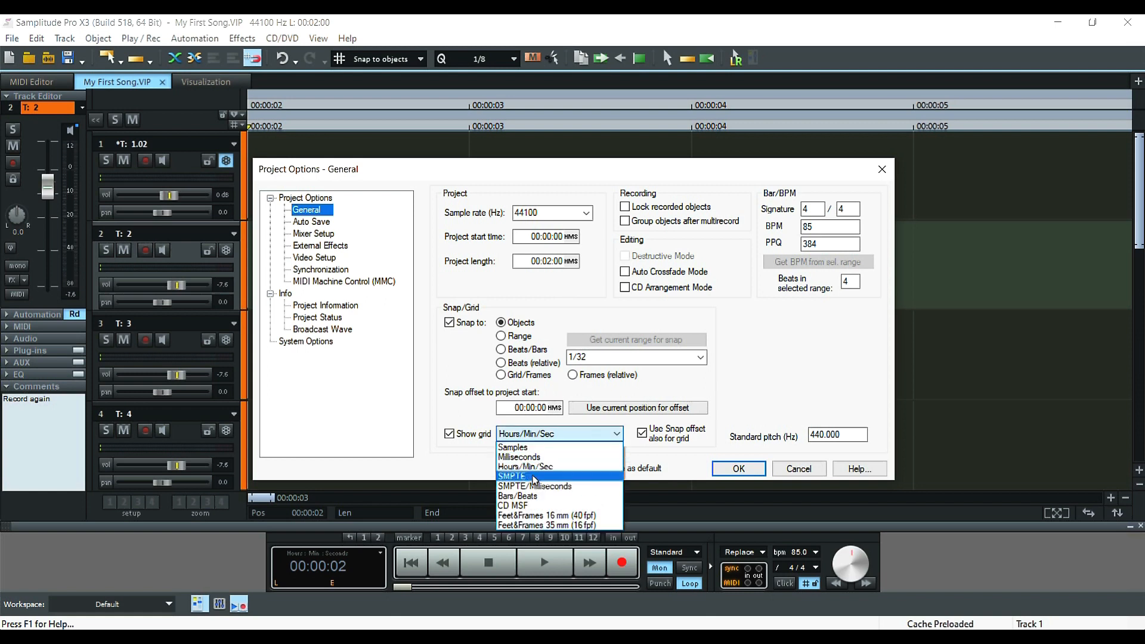
pyautogui.click(525, 495)
pyautogui.click(642, 469)
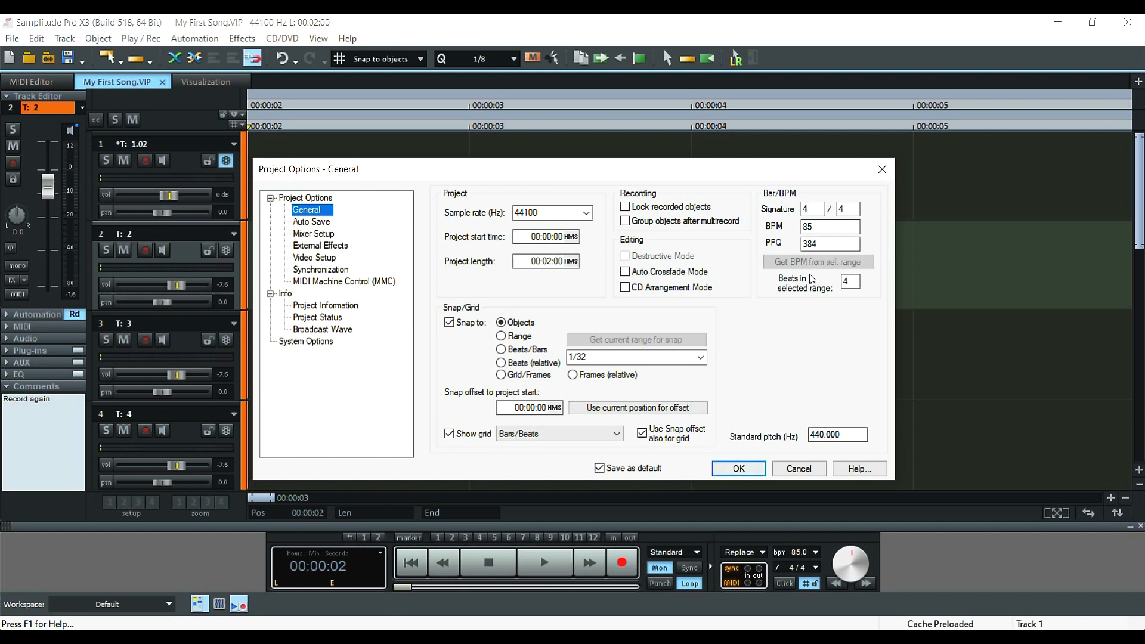
pyautogui.doubleClick(812, 226)
pyautogui.click(808, 356)
pyautogui.click(735, 468)
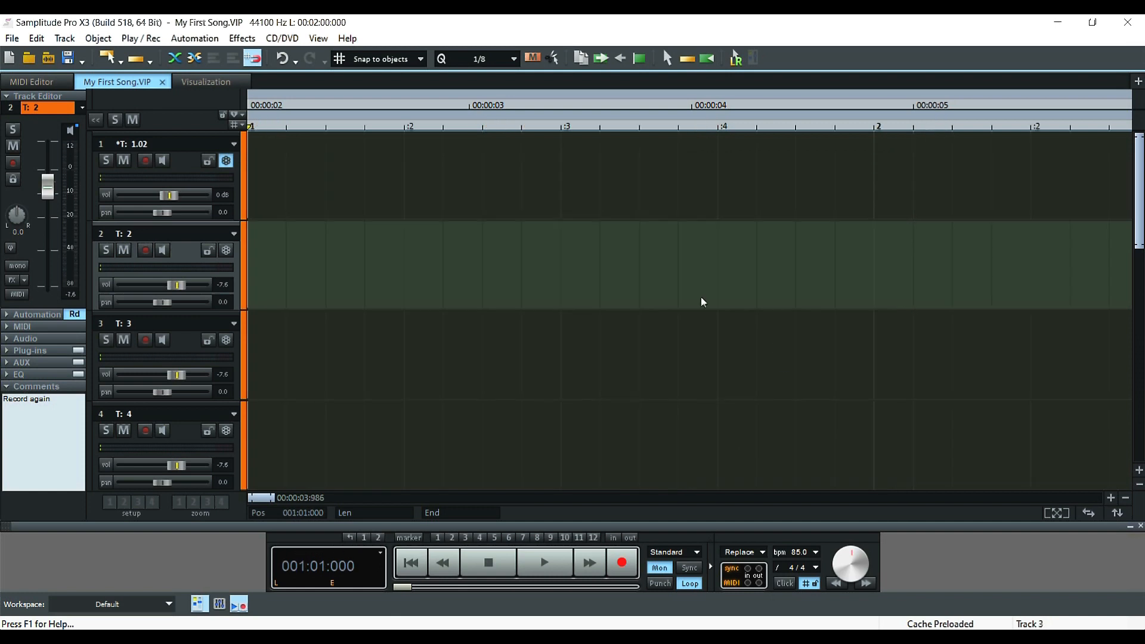
# Set the upper time ruler's units to Hours/Min/Sec
pyautogui.doubleClick(266, 498)
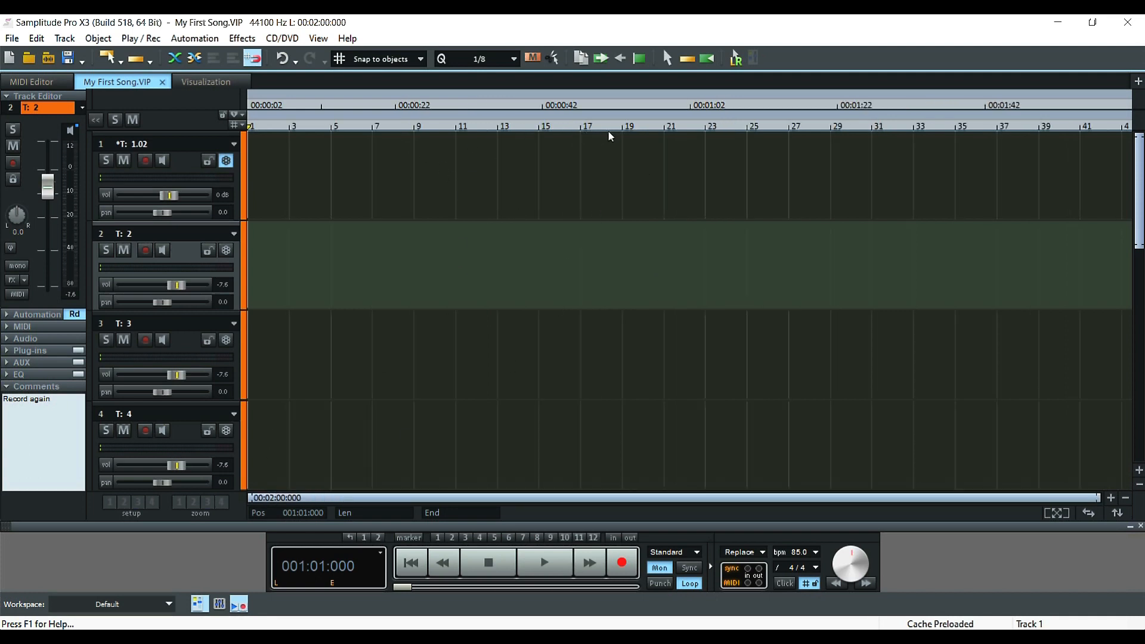
pyautogui.rightClick(602, 103)
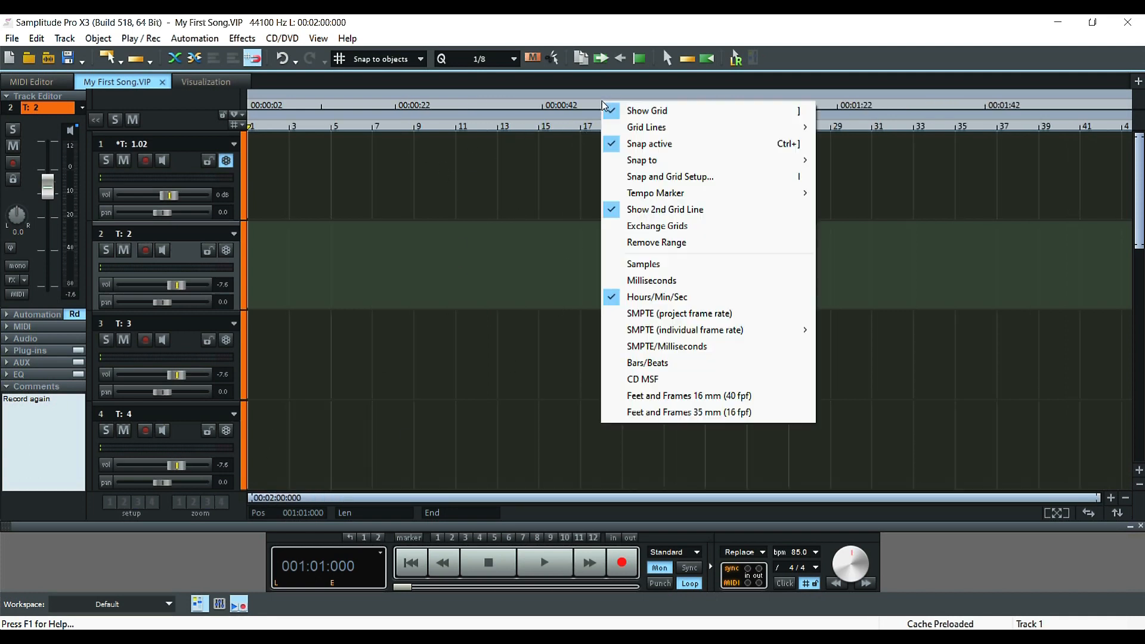
pyautogui.click(663, 303)
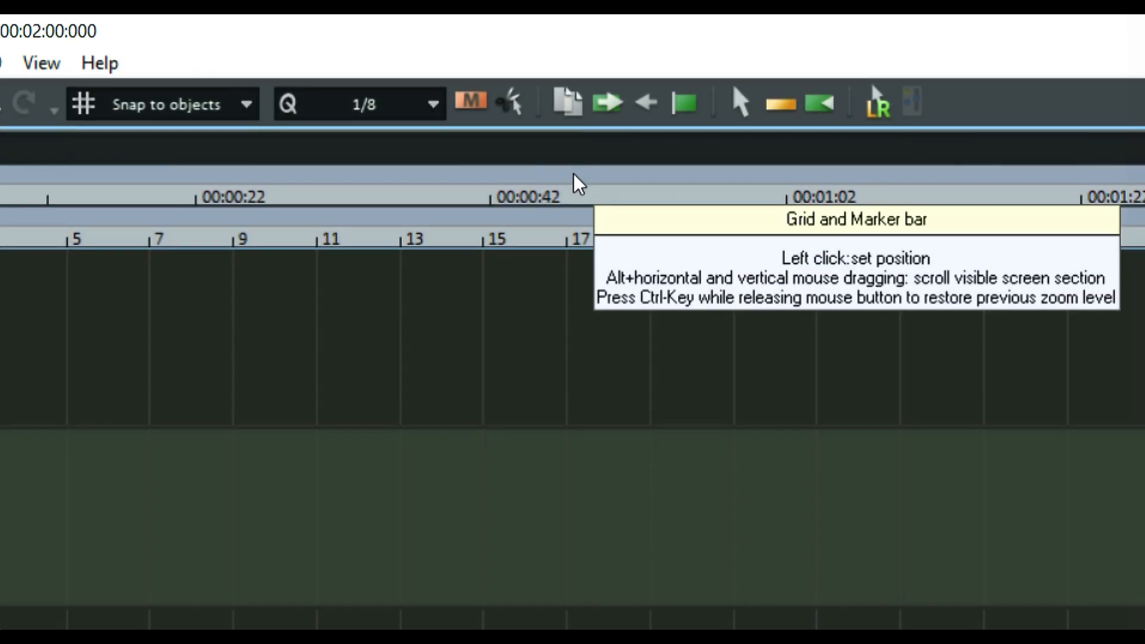
# Place marker 1 at the start of the project and marker 2 at about bar 9
pyautogui.rightClick(580, 179)
pyautogui.moveTo(676, 204)
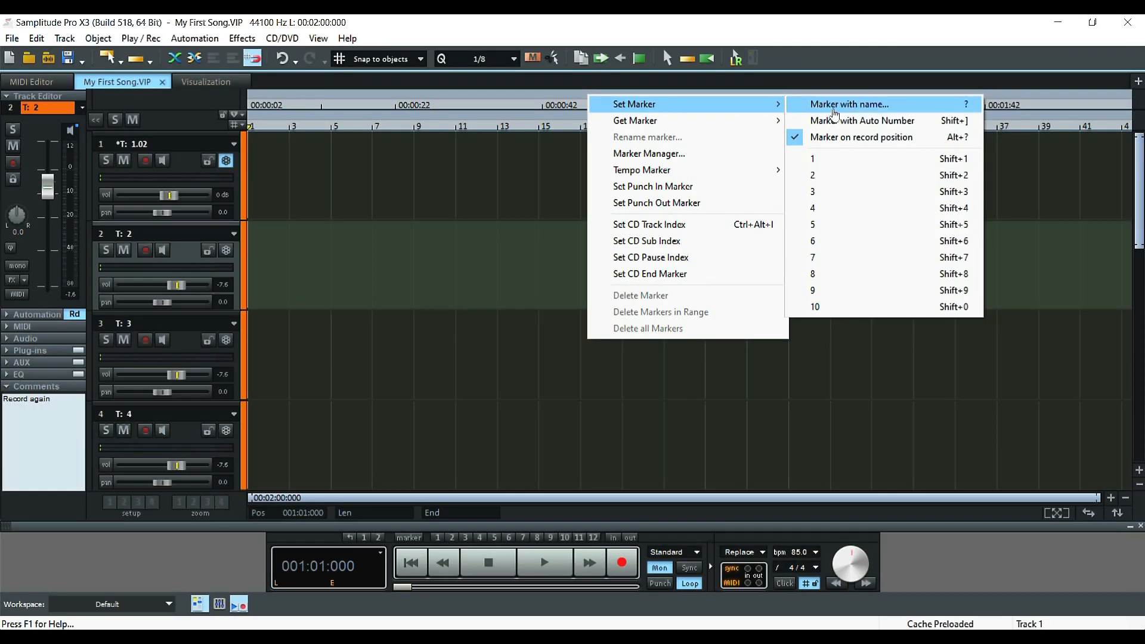
pyautogui.click(853, 159)
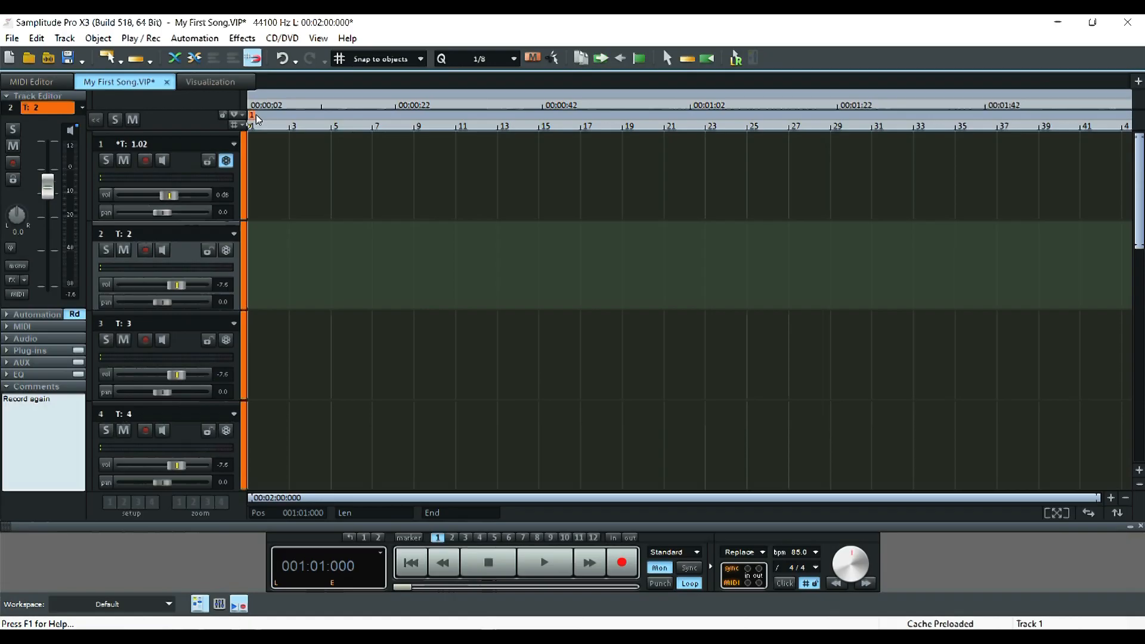
pyautogui.rightClick(557, 96)
pyautogui.moveTo(596, 104)
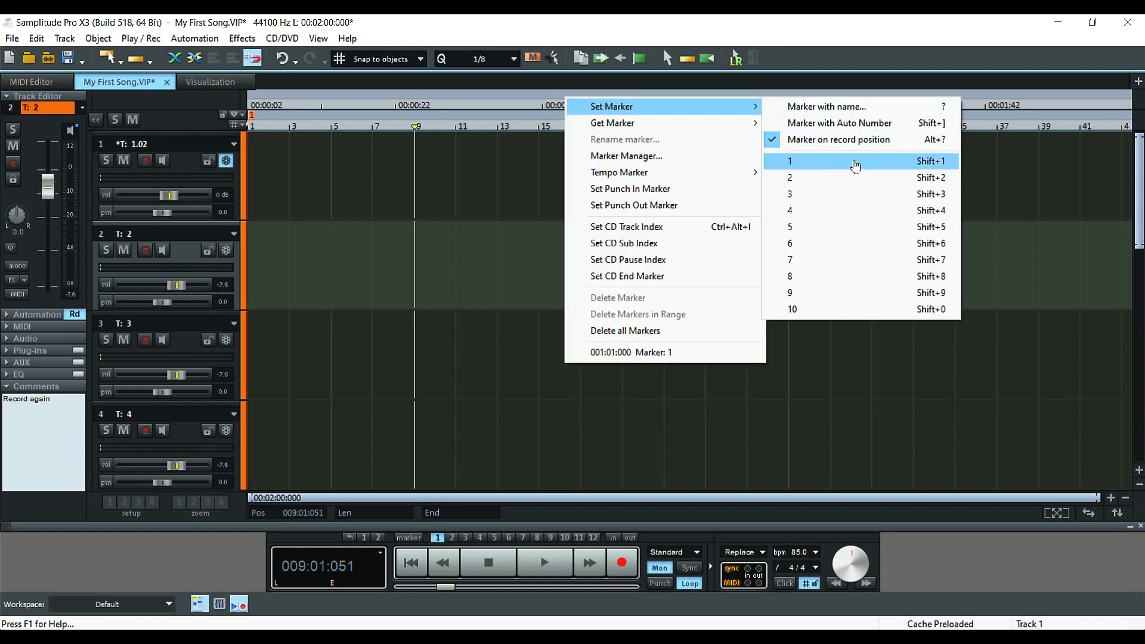
pyautogui.click(856, 180)
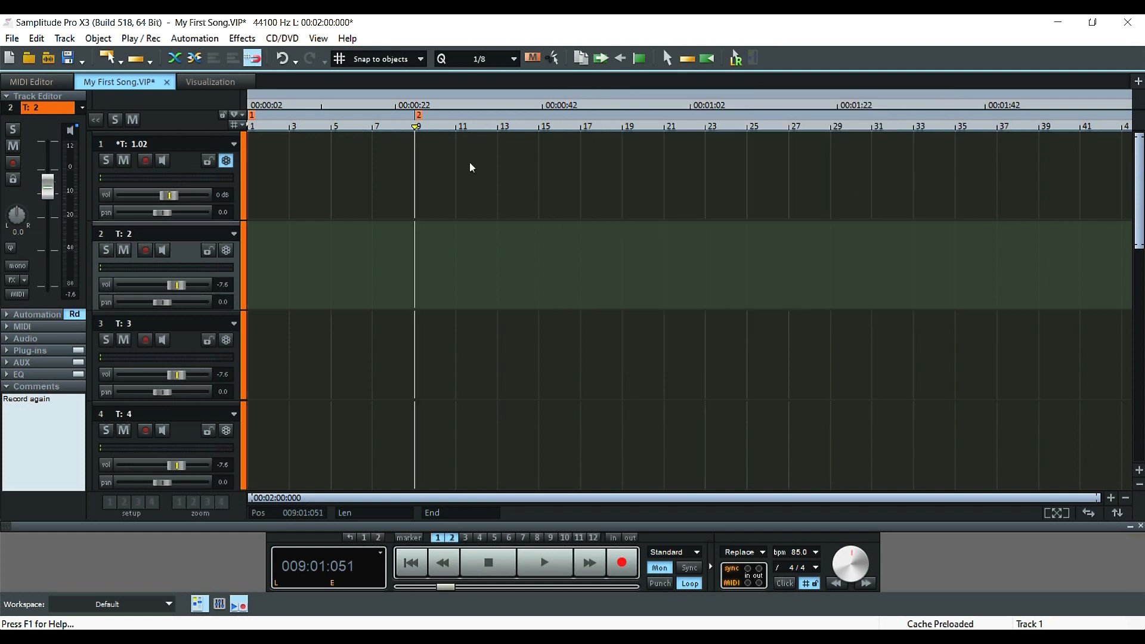
# Rename marker 2 as Verse
pyautogui.doubleClick(417, 116)
pyautogui.write('V')
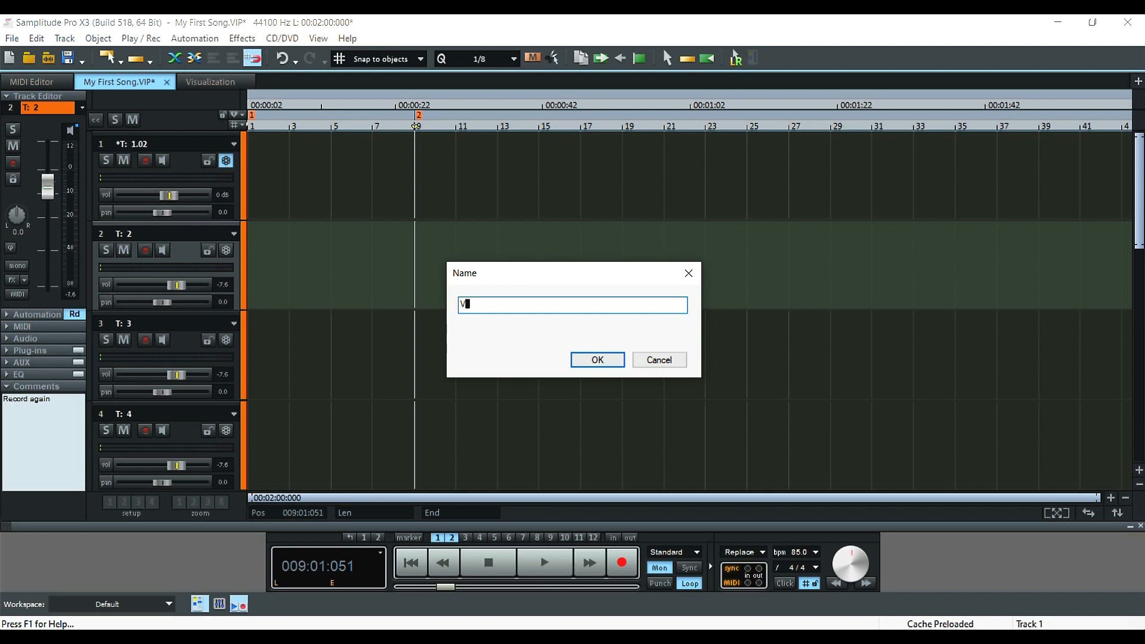
pyautogui.write('erse')
pyautogui.press('Return')
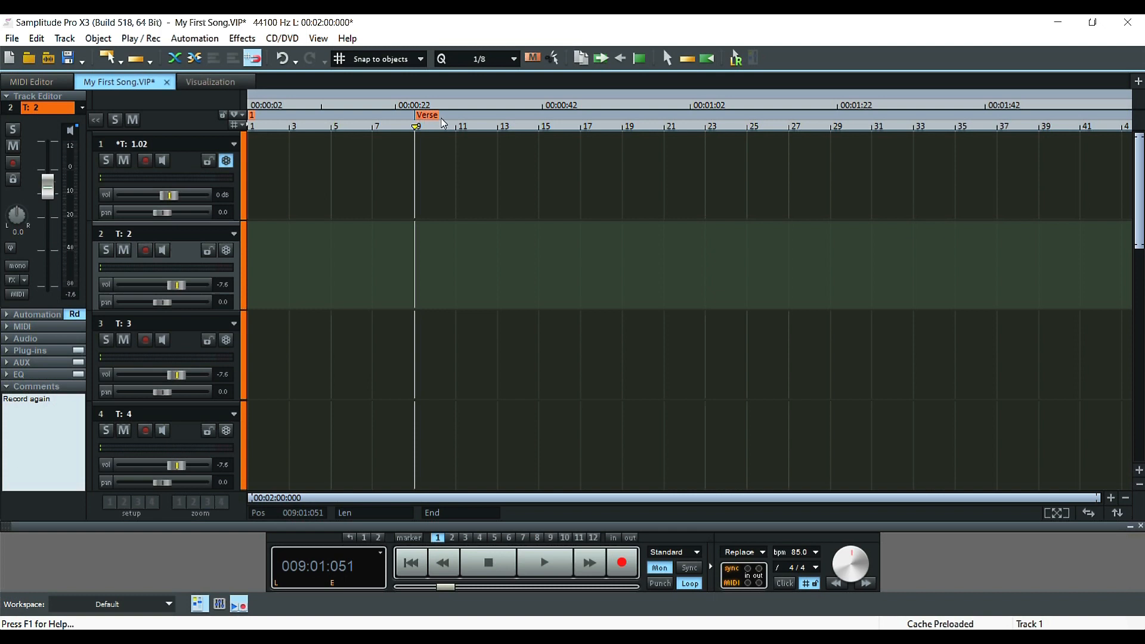
# Jump the playback position to marker 1 and back to the Verse marker
pyautogui.rightClick(612, 91)
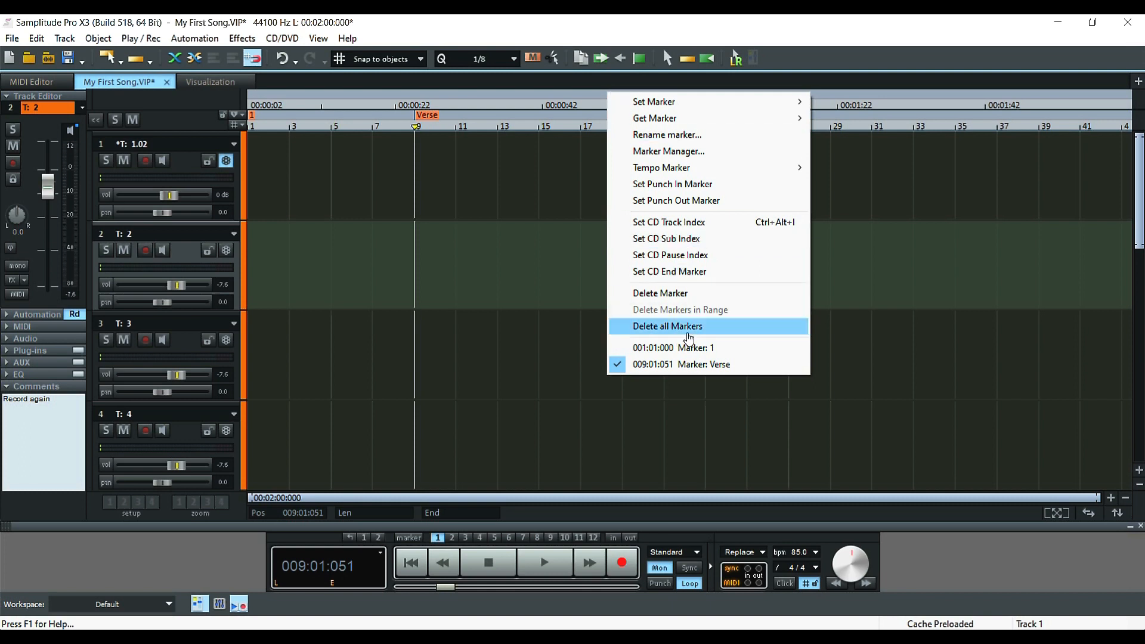
pyautogui.click(694, 351)
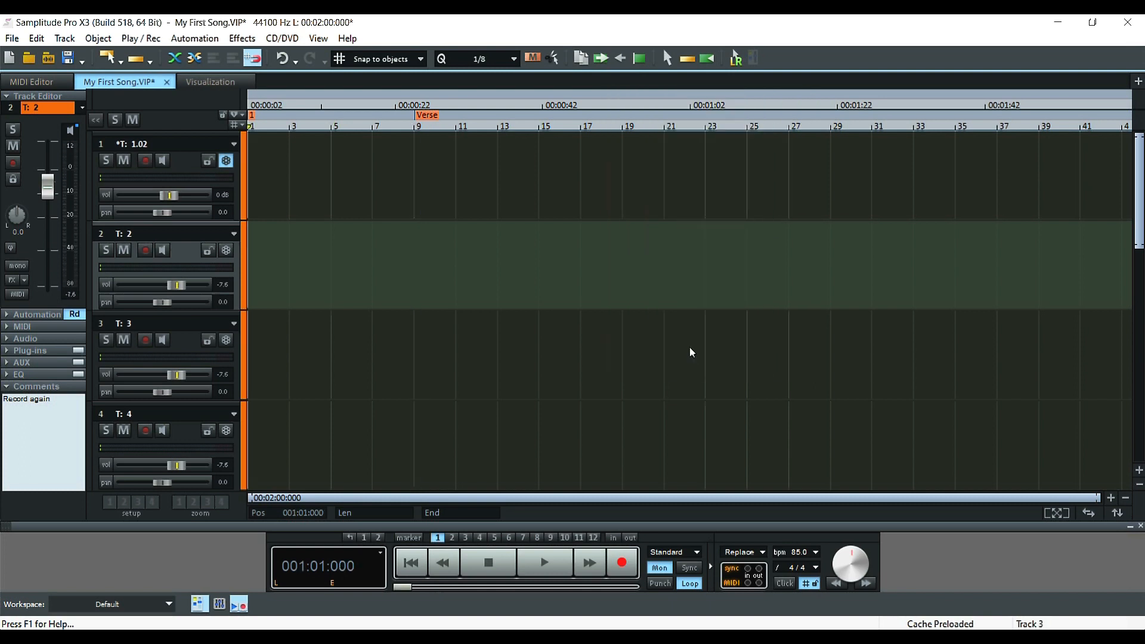
pyautogui.rightClick(463, 94)
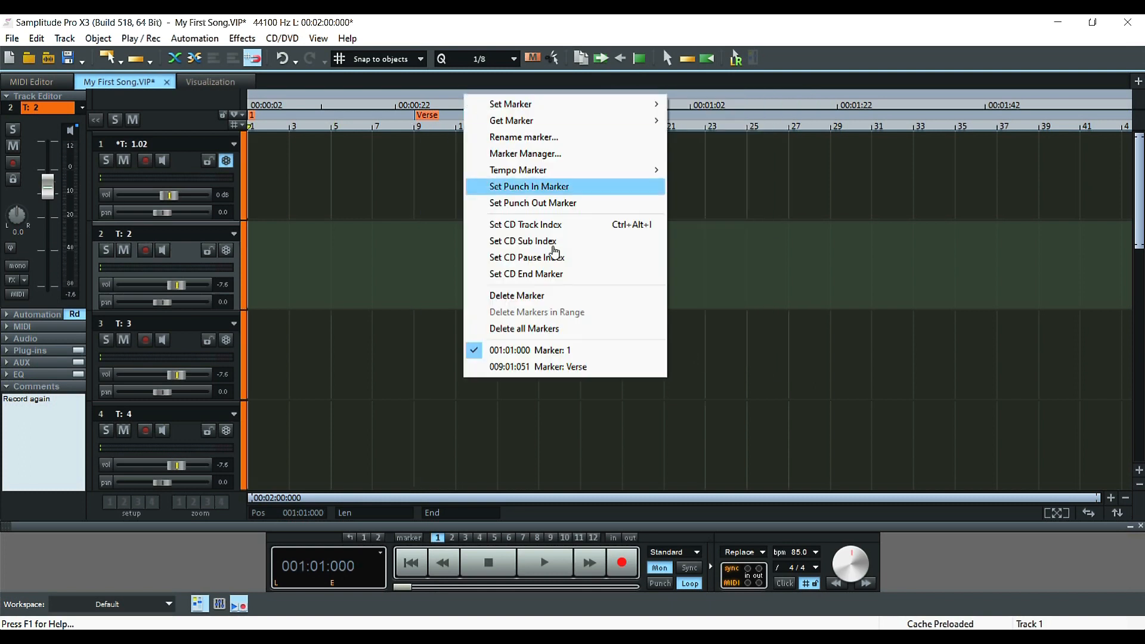
pyautogui.click(542, 368)
# Delete all markers from the project
pyautogui.rightClick(461, 105)
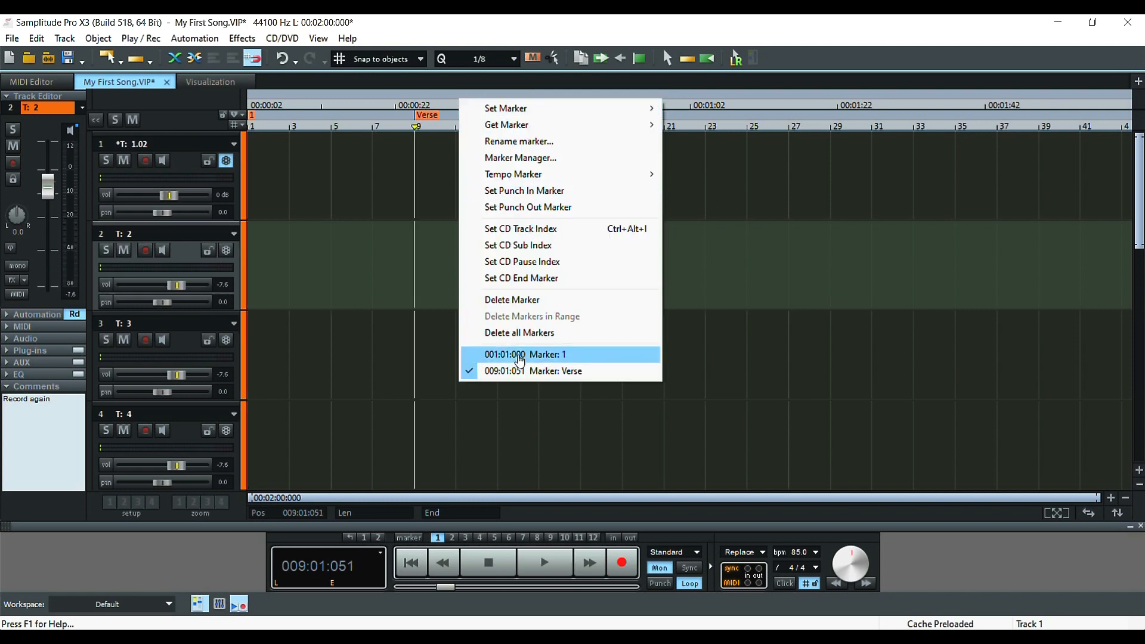
pyautogui.click(515, 330)
pyautogui.click(529, 384)
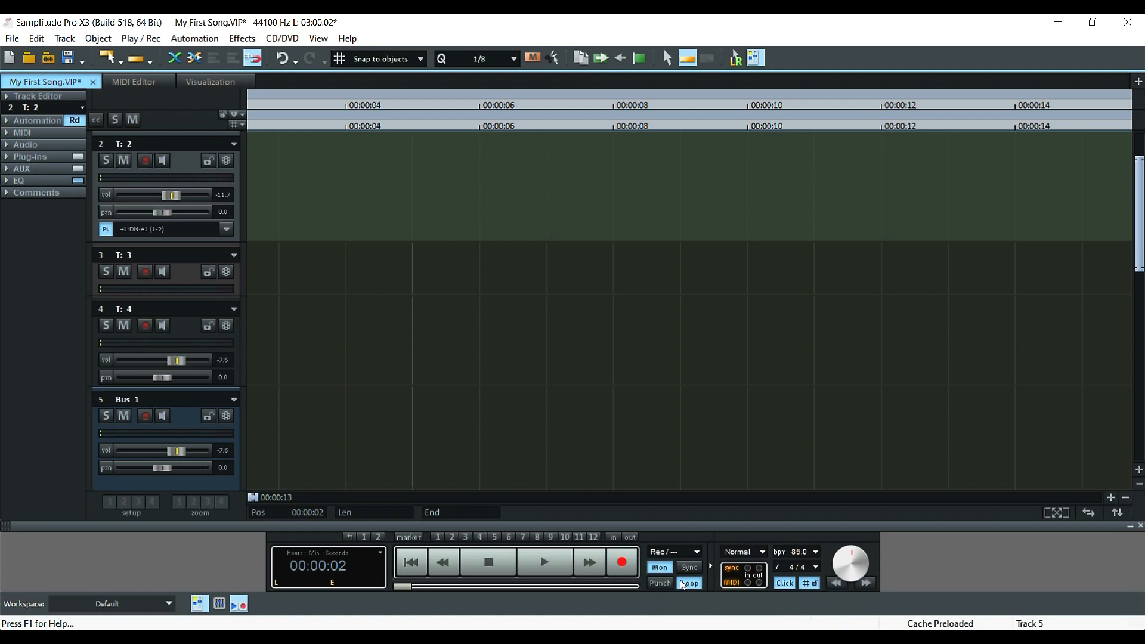
# Select a timeline range from about 00:00:04 to 00:00:07 and turn off loop playback
pyautogui.moveTo(349, 126); pyautogui.dragTo(571, 126)
pyautogui.click(688, 583)
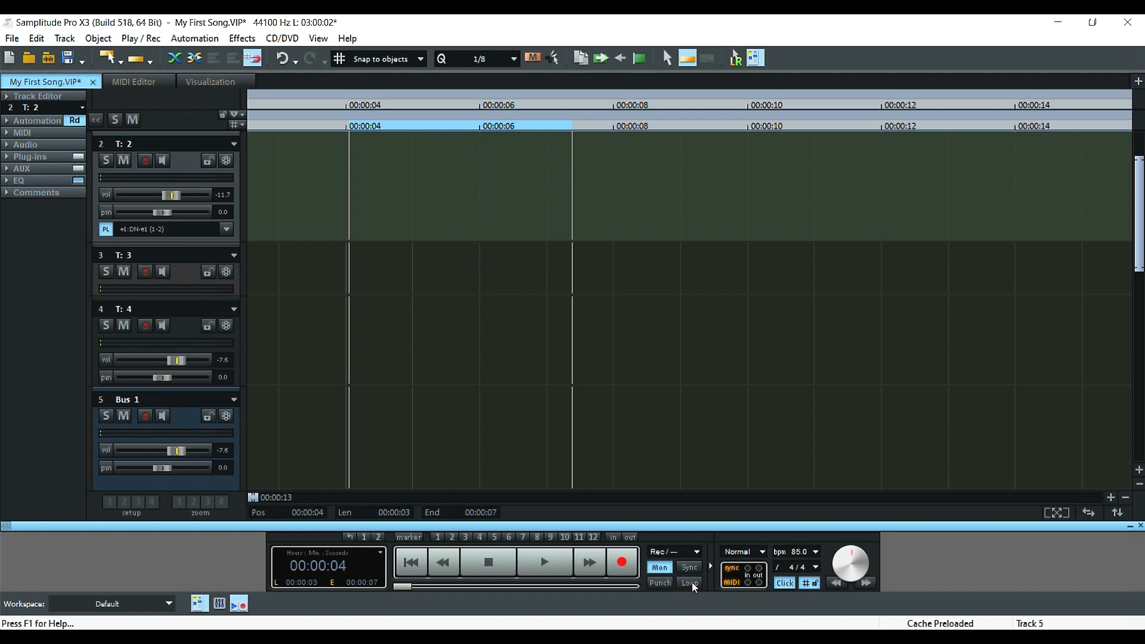
# Review the metronome options and confirm them with the metronome active during playback
pyautogui.rightClick(784, 583)
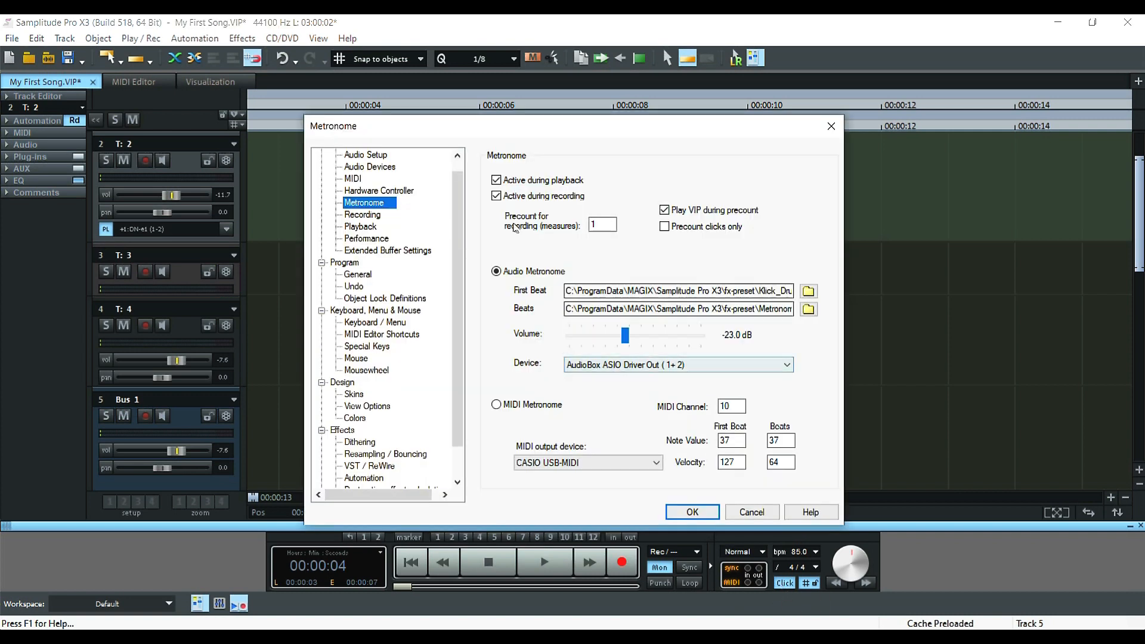
pyautogui.click(496, 180)
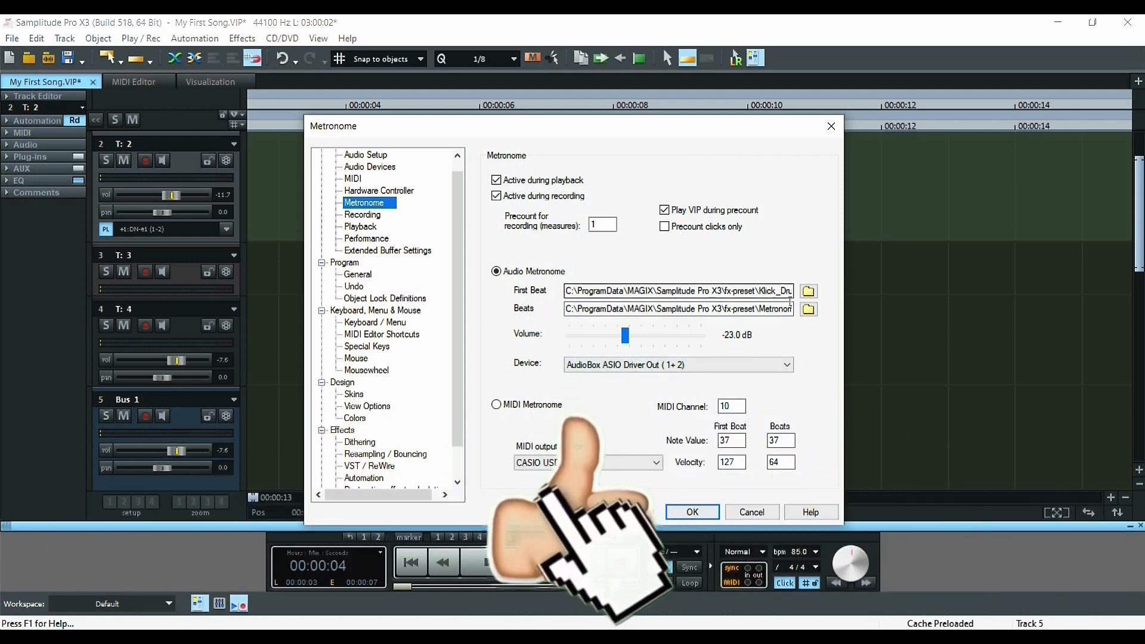
pyautogui.click(699, 513)
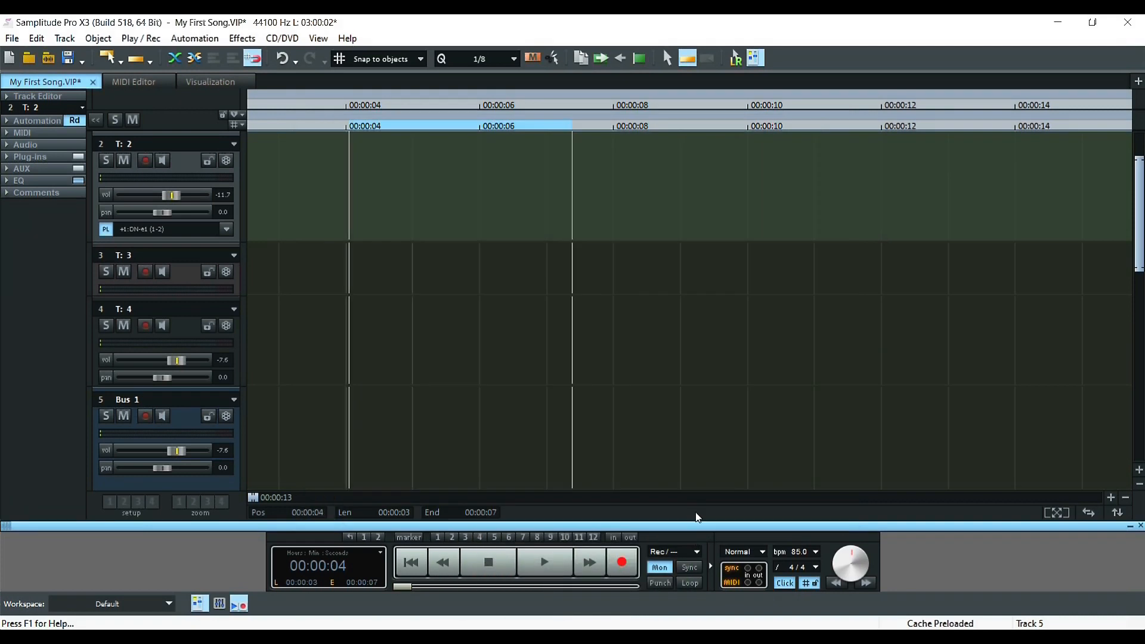
# Switch the recording mode to Standard Mode (Playback while recording) and return it to Record independent of Playback
pyautogui.click(697, 553)
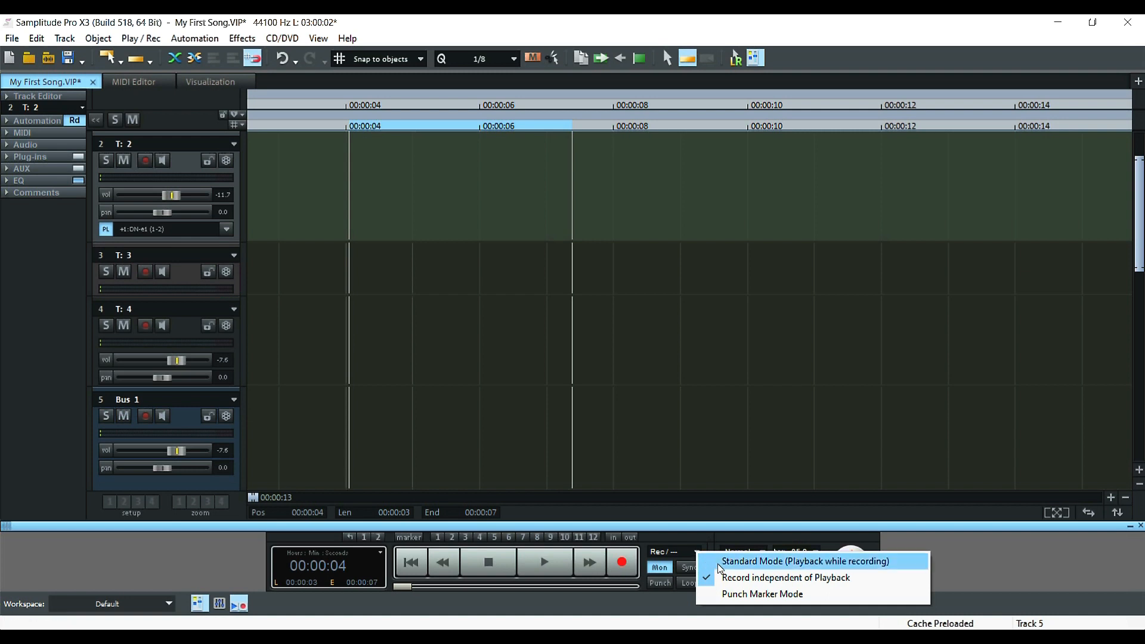
pyautogui.click(718, 561)
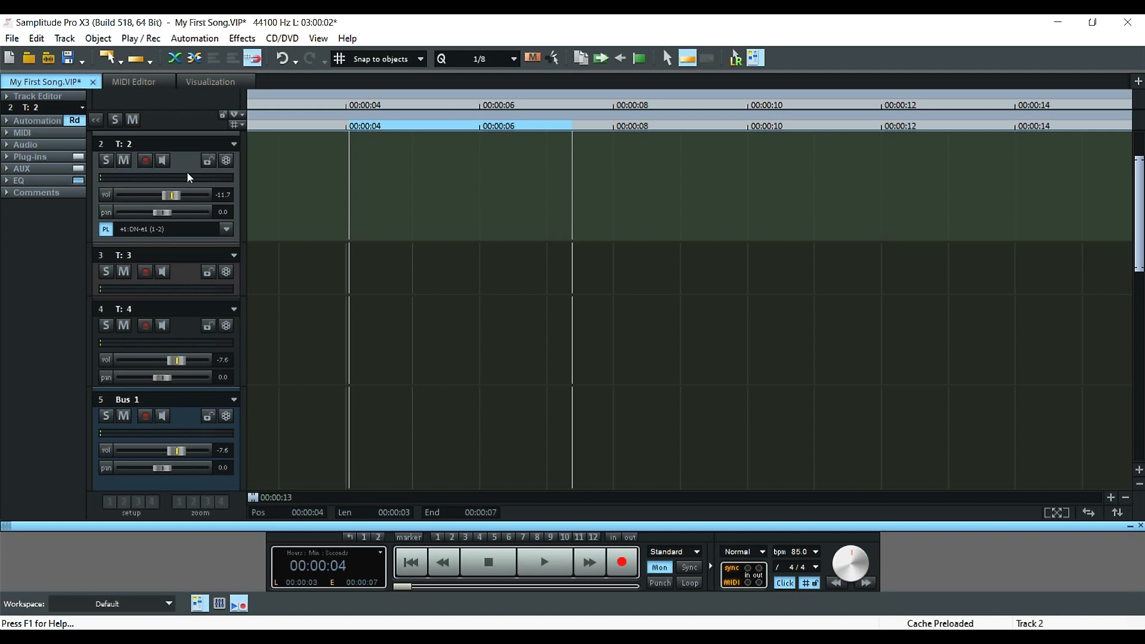
pyautogui.click(695, 552)
pyautogui.click(700, 572)
# Switch the lower time ruler's units to Bars/Beats
pyautogui.rightClick(587, 128)
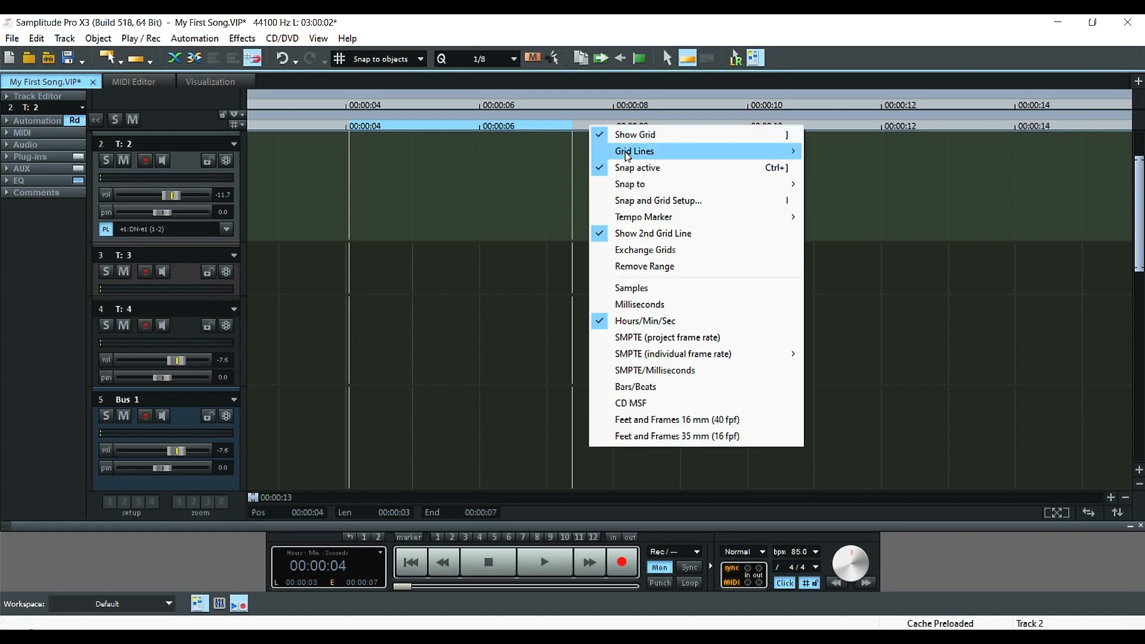
pyautogui.moveTo(627, 156)
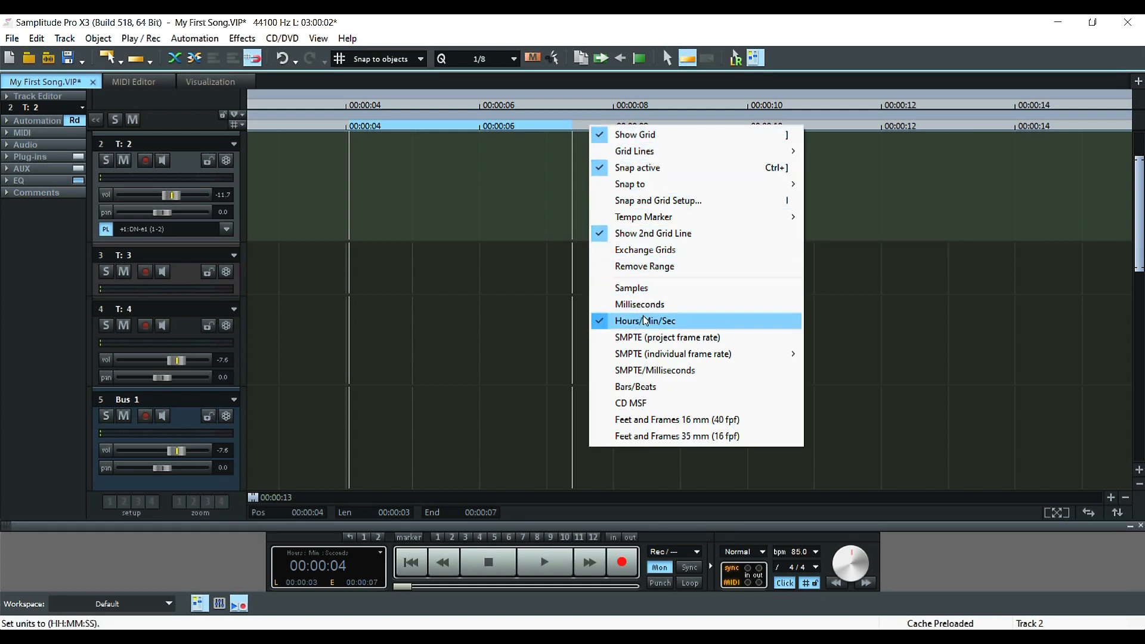
pyautogui.click(638, 386)
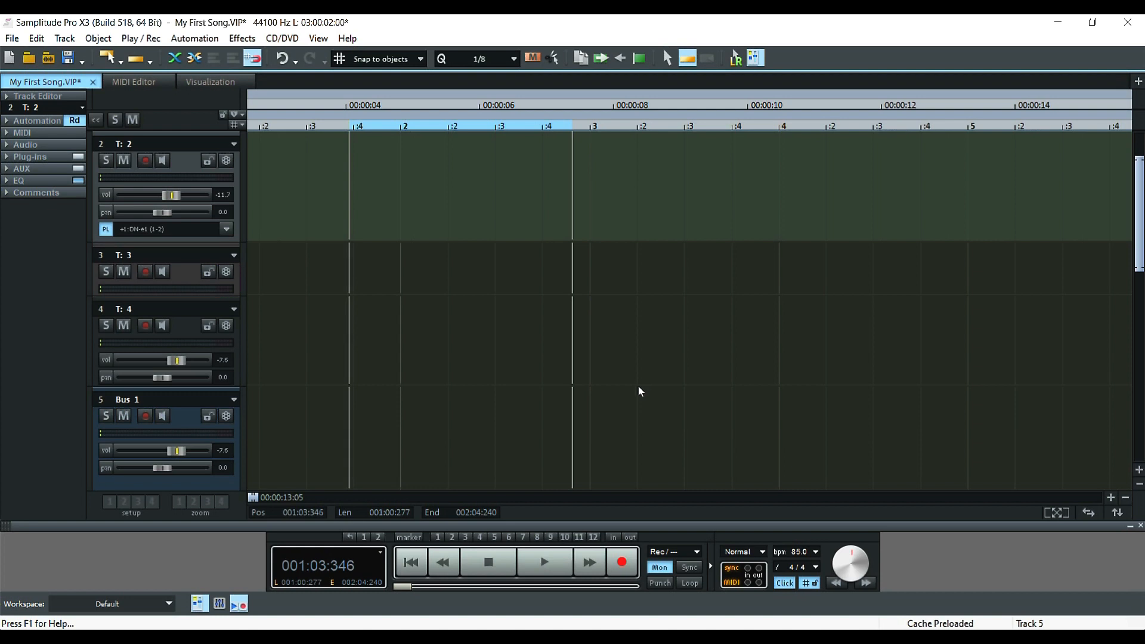
pyautogui.click(320, 567)
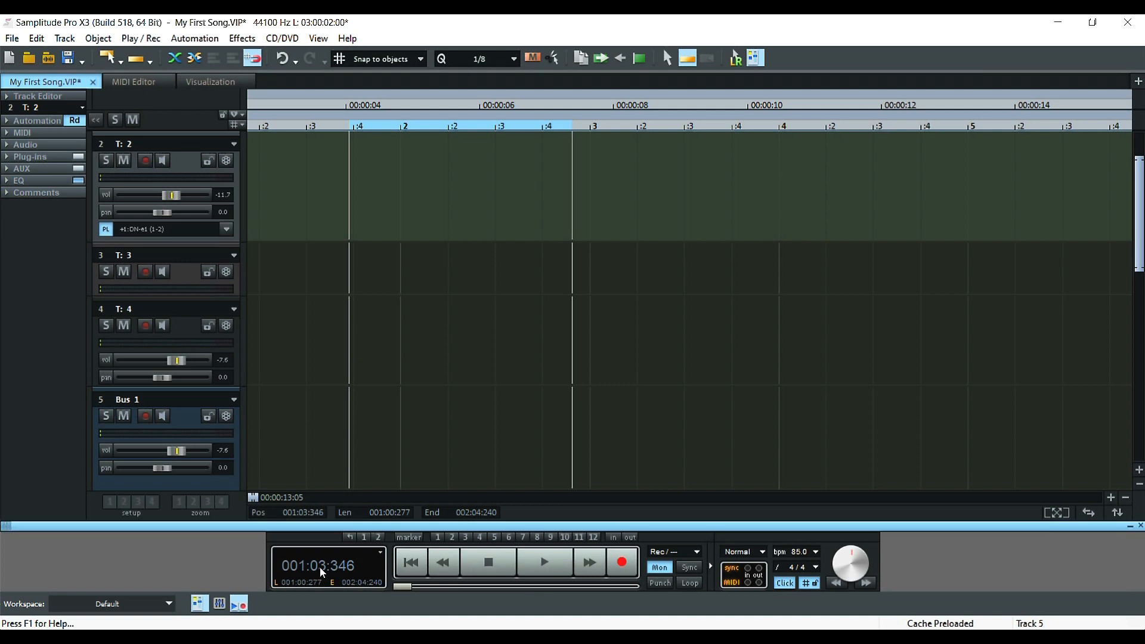
# Set the playback position to 002:02:346 in the transport's time display
pyautogui.doubleClick(320, 567)
pyautogui.moveTo(318, 567); pyautogui.dragTo(336, 570)
pyautogui.scroll(2, 335, 570)
pyautogui.scroll(1, 335, 571)
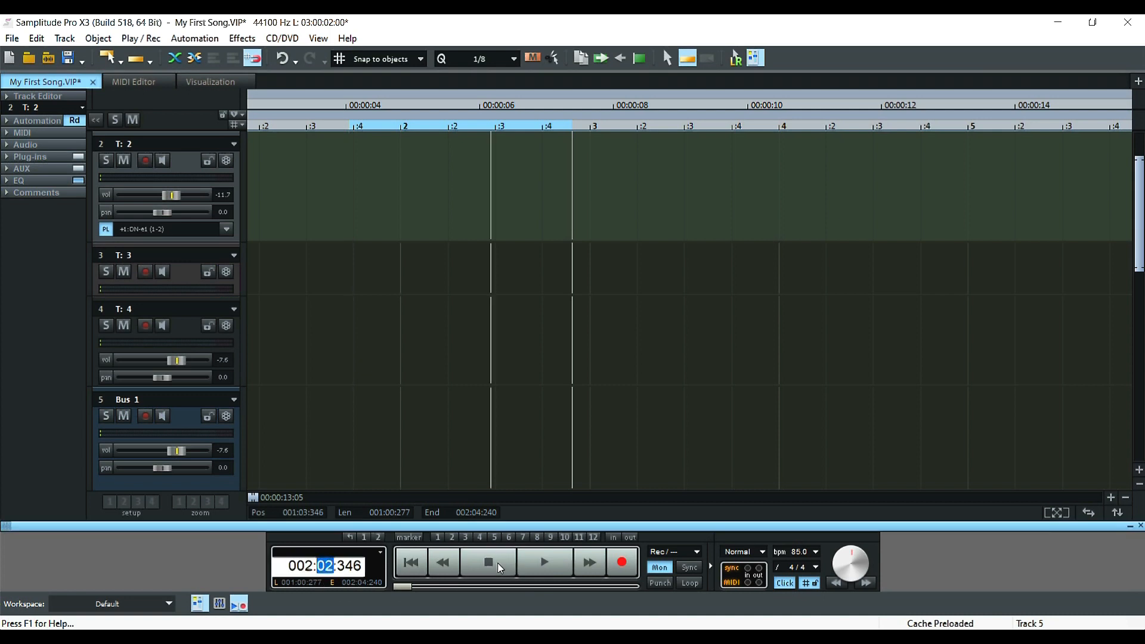
pyautogui.press('Return')
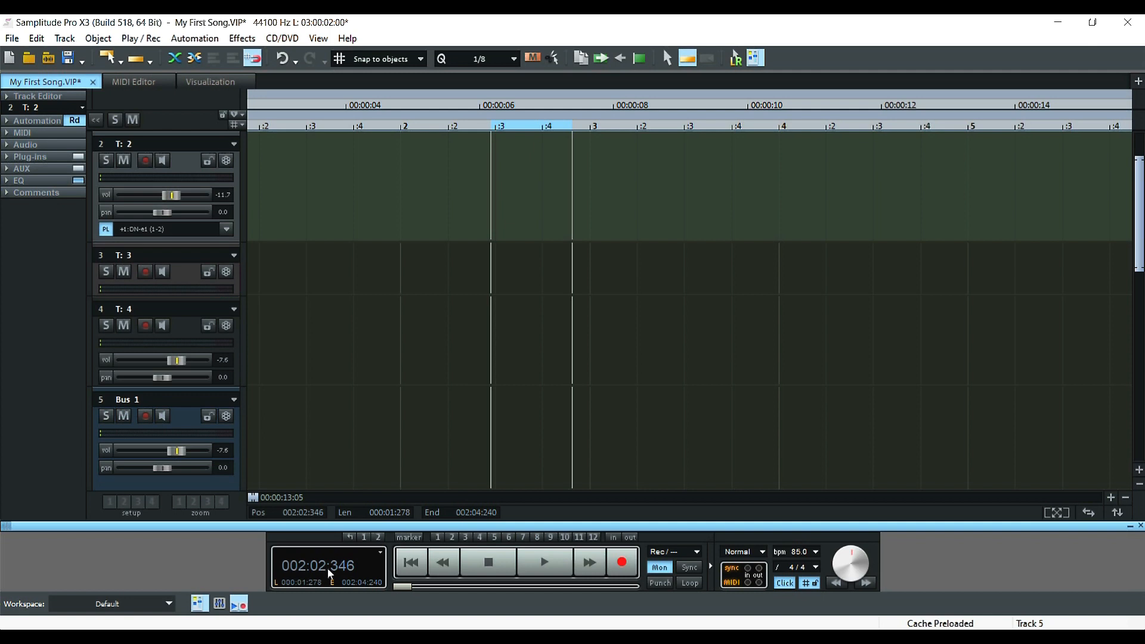
# Switch the lower time ruler's units to Hours/Min/Sec and try adjusting the seconds of the playback position
pyautogui.rightClick(608, 129)
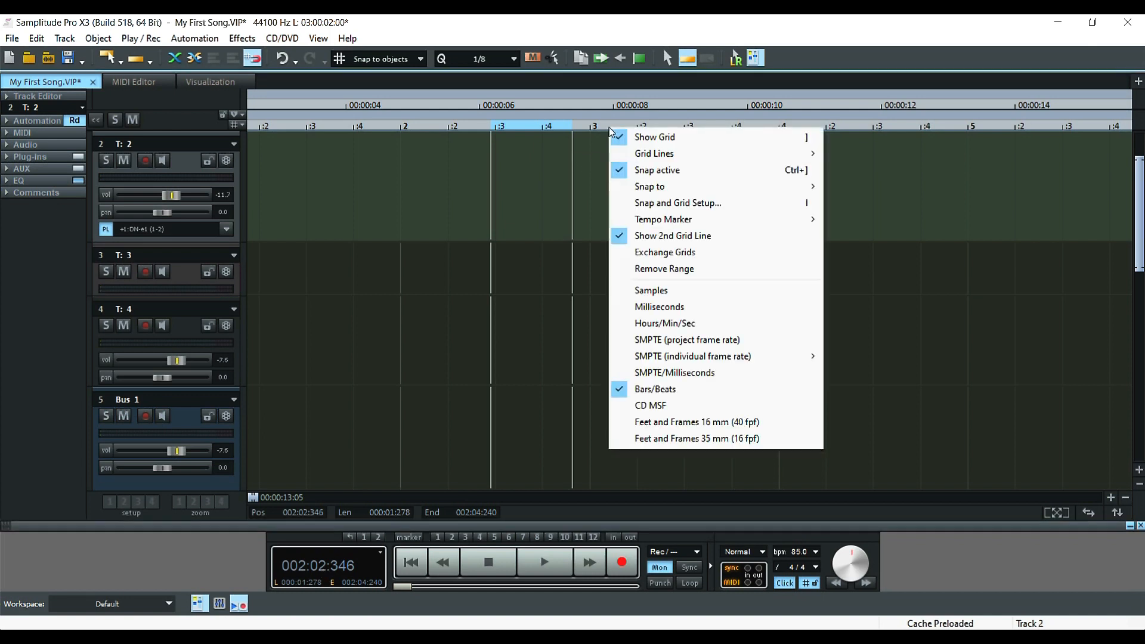
pyautogui.click(665, 323)
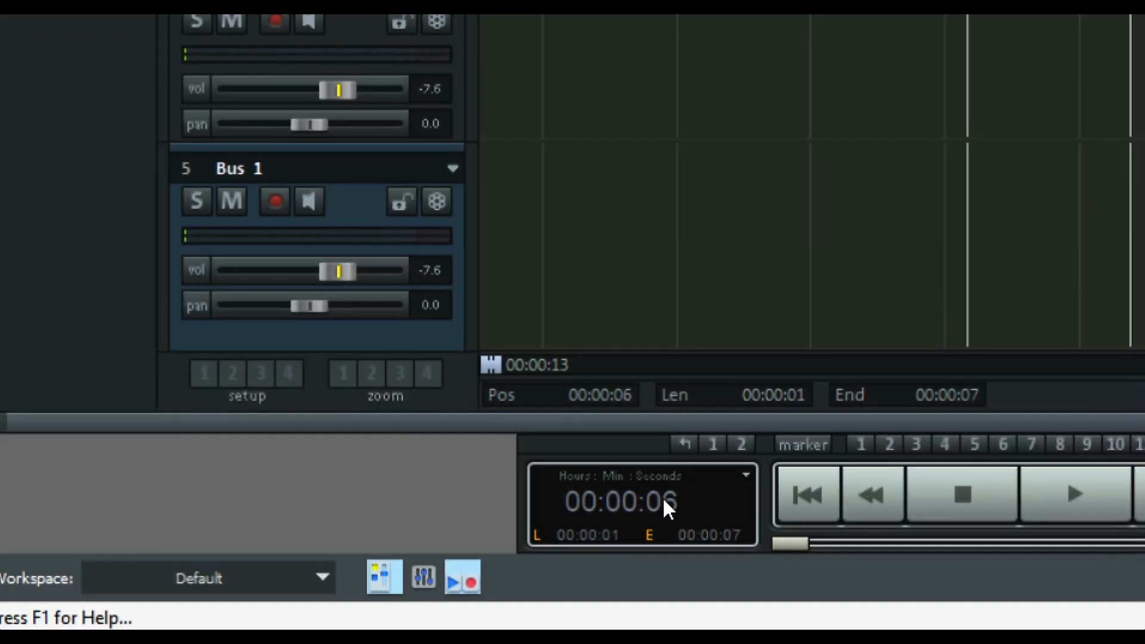
pyautogui.doubleClick(663, 497)
pyautogui.click(695, 499)
pyautogui.scroll(3, 715, 520)
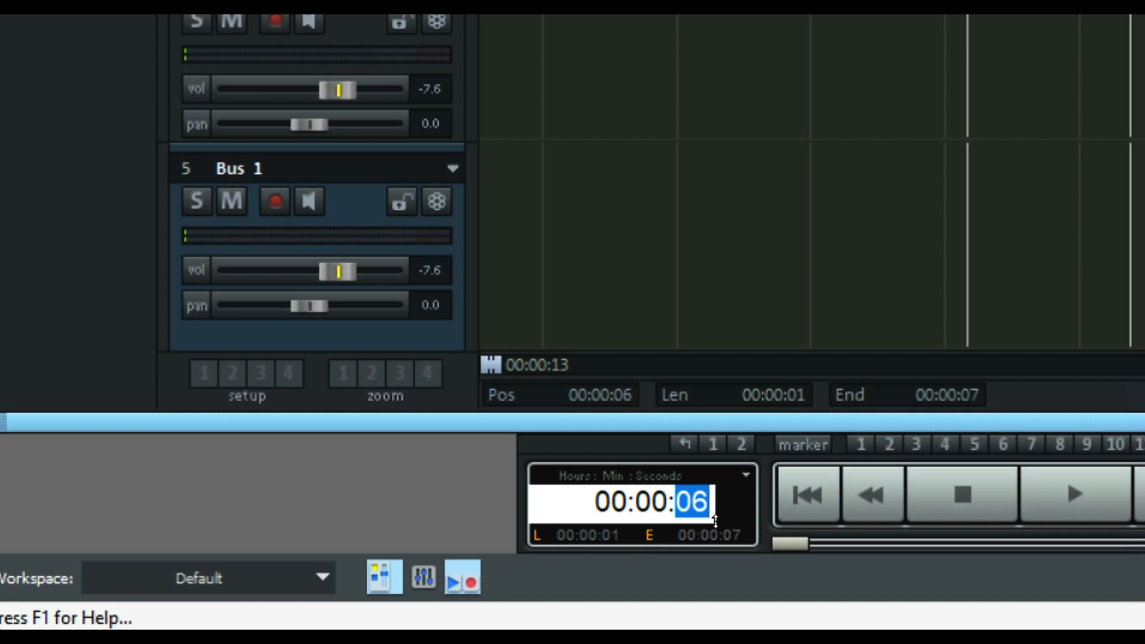
pyautogui.scroll(-3, 715, 520)
pyautogui.click(903, 497)
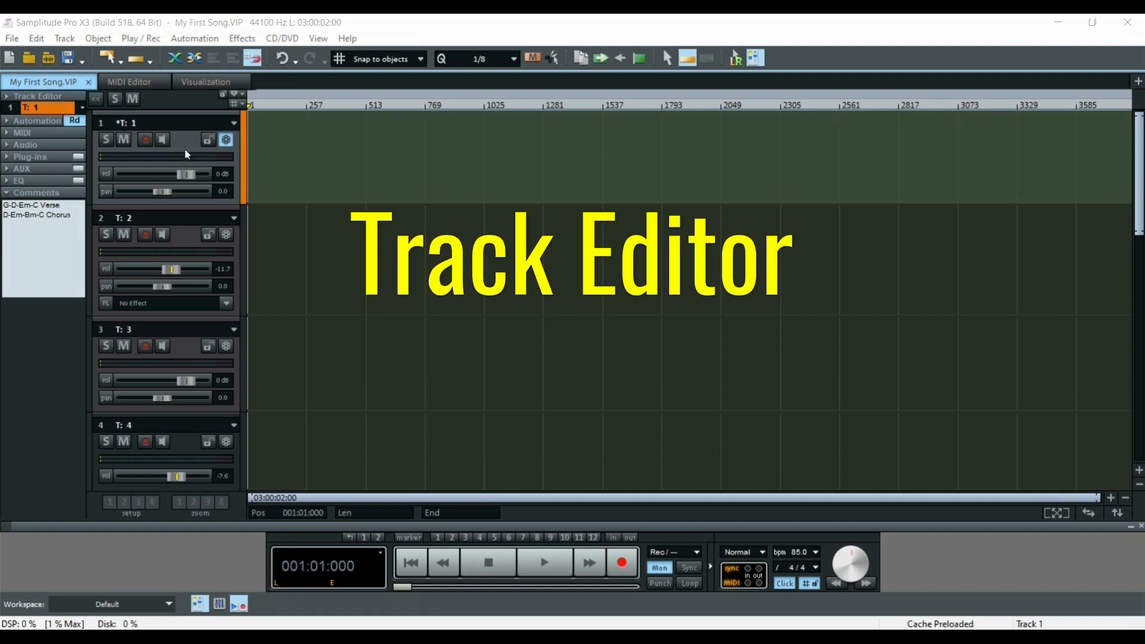
# Select track 1, then track 2 and track 1 again to compare their Track Editor contents
pyautogui.click(195, 158)
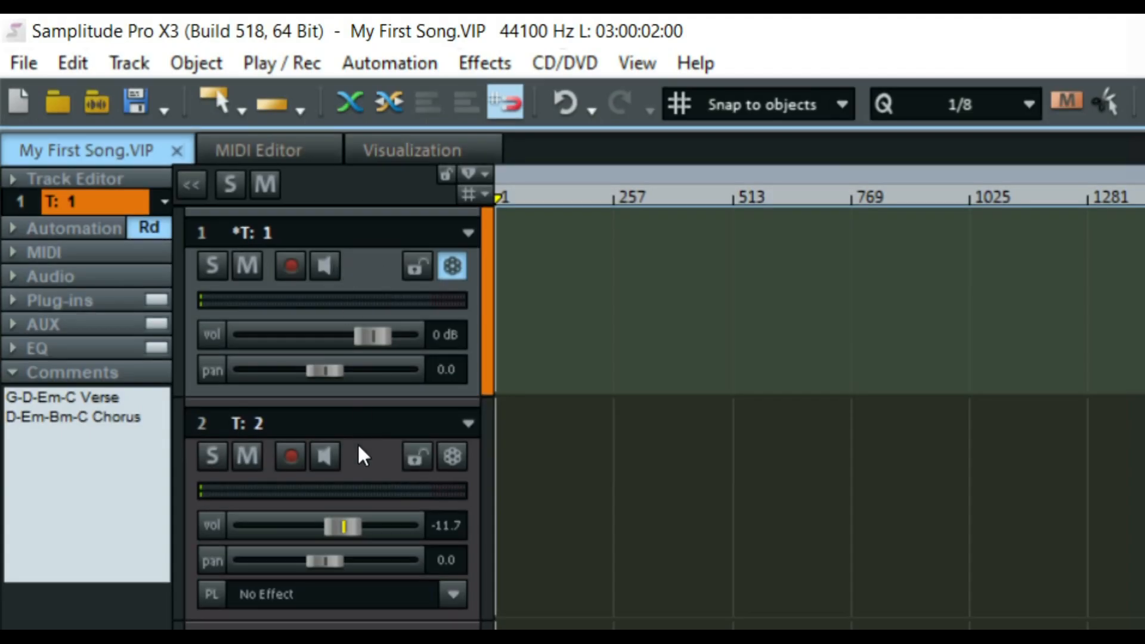
pyautogui.click(361, 456)
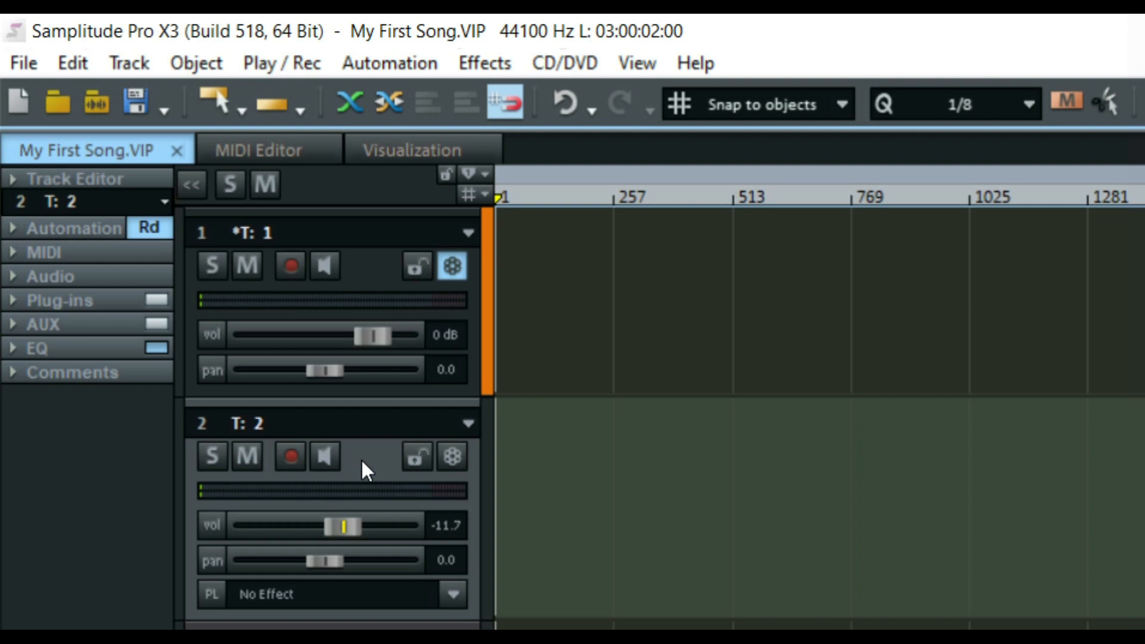
pyautogui.click(373, 292)
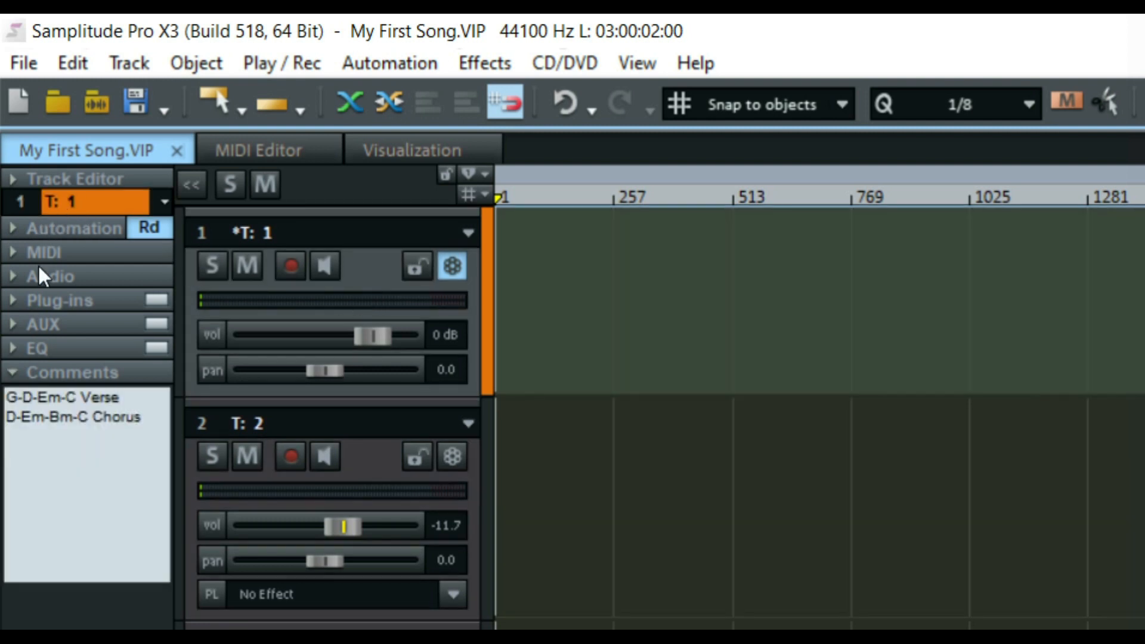
# Hide the Track Editor and show it again, twice
pyautogui.click(635, 65)
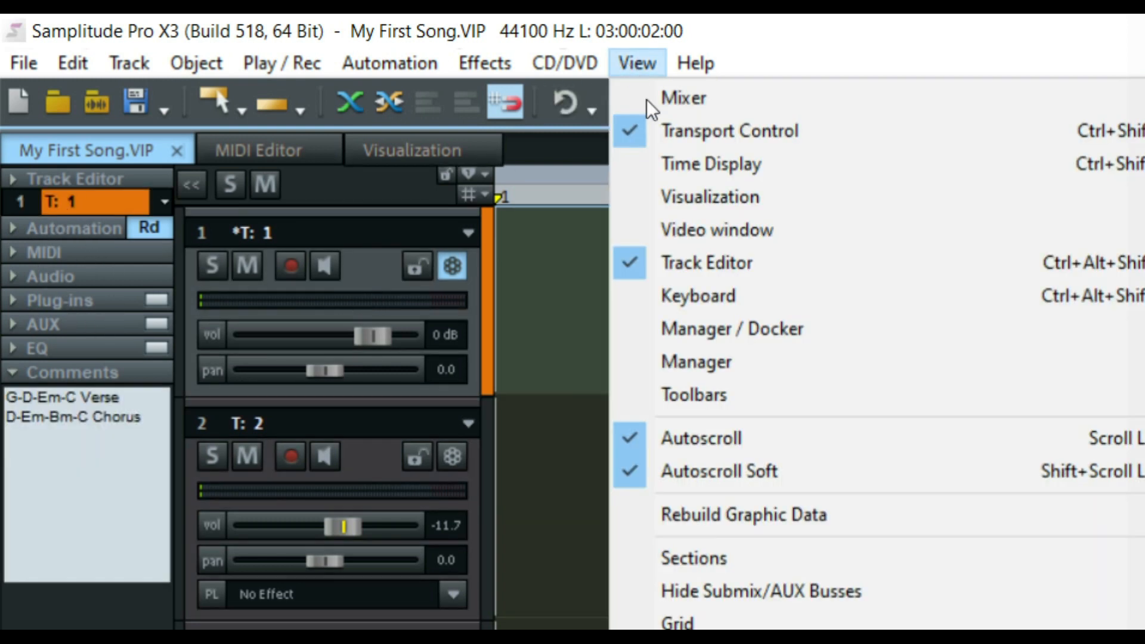
pyautogui.click(710, 279)
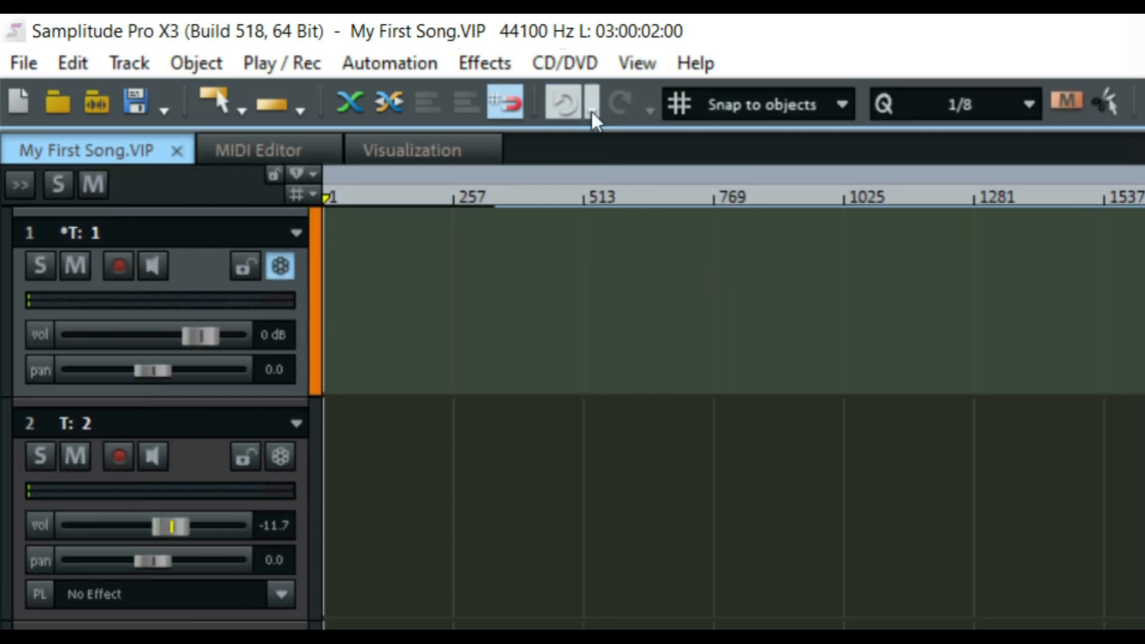
pyautogui.click(633, 64)
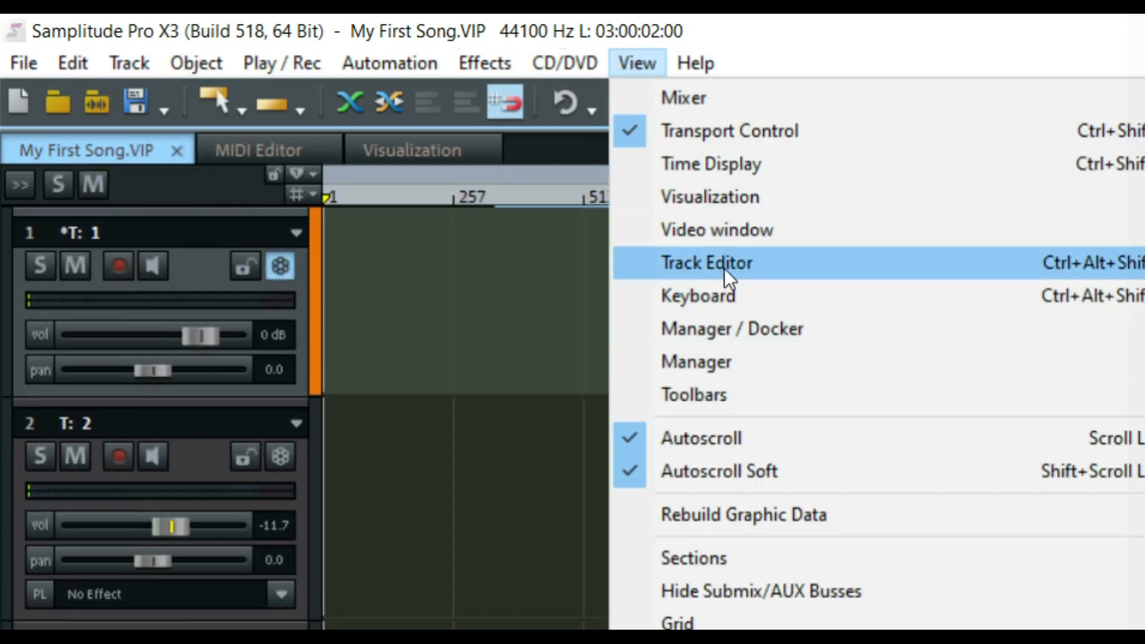
pyautogui.click(660, 265)
pyautogui.click(637, 65)
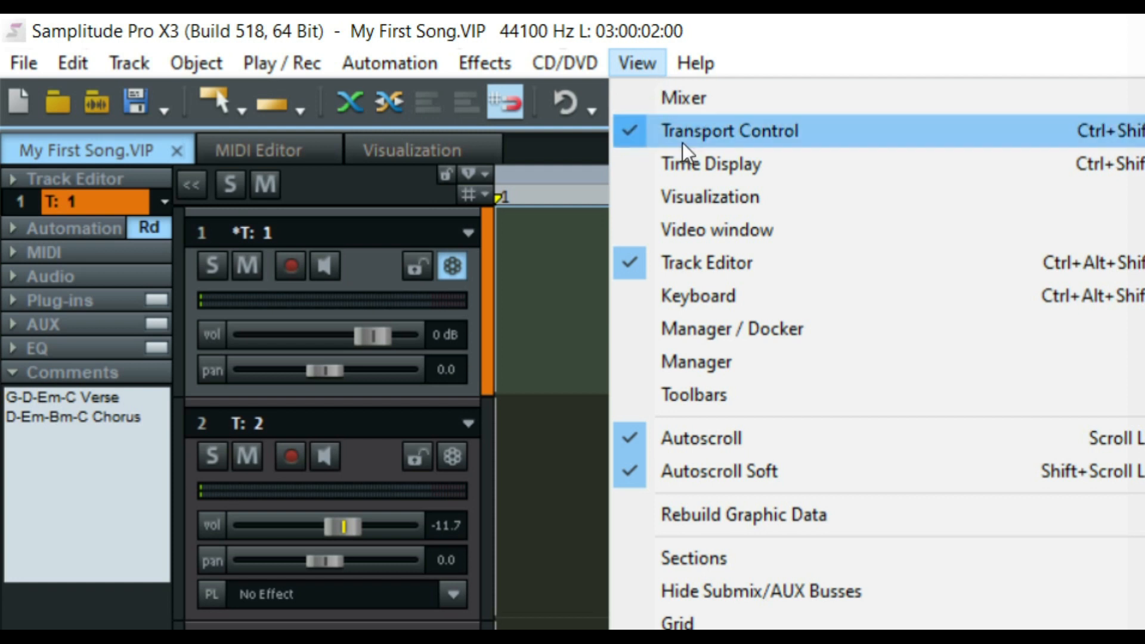
pyautogui.click(730, 276)
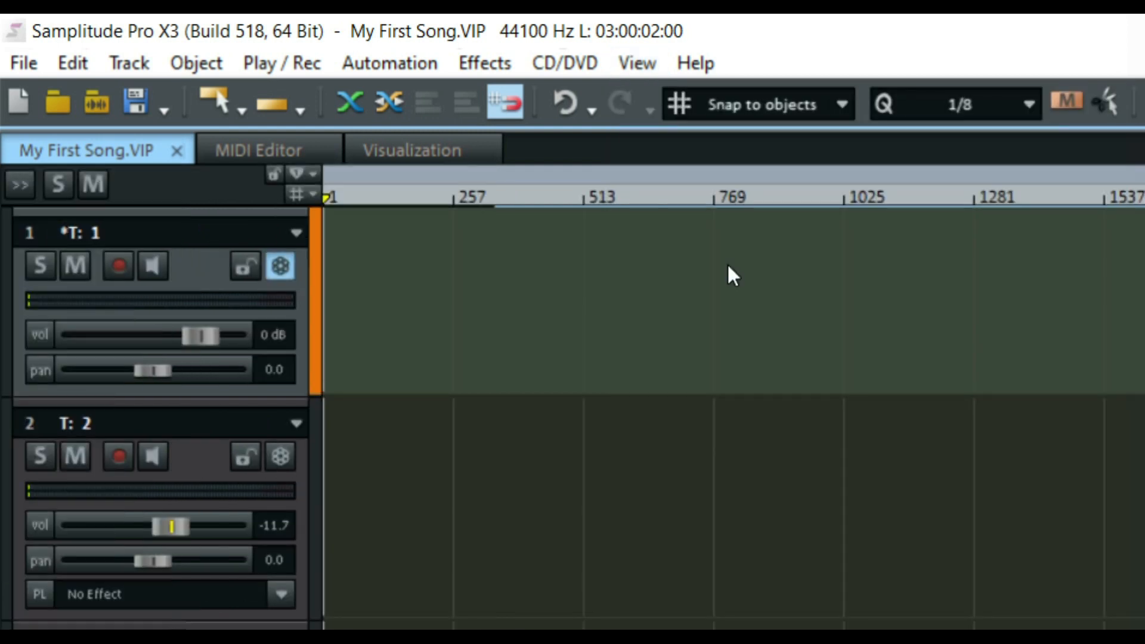
pyautogui.click(637, 63)
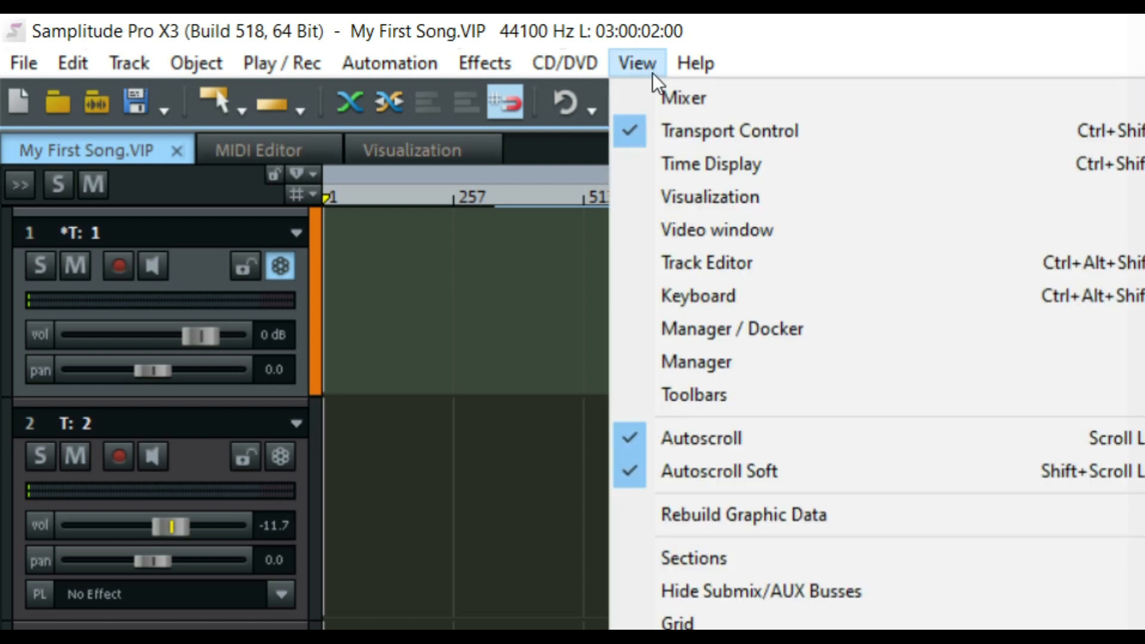
pyautogui.click(662, 262)
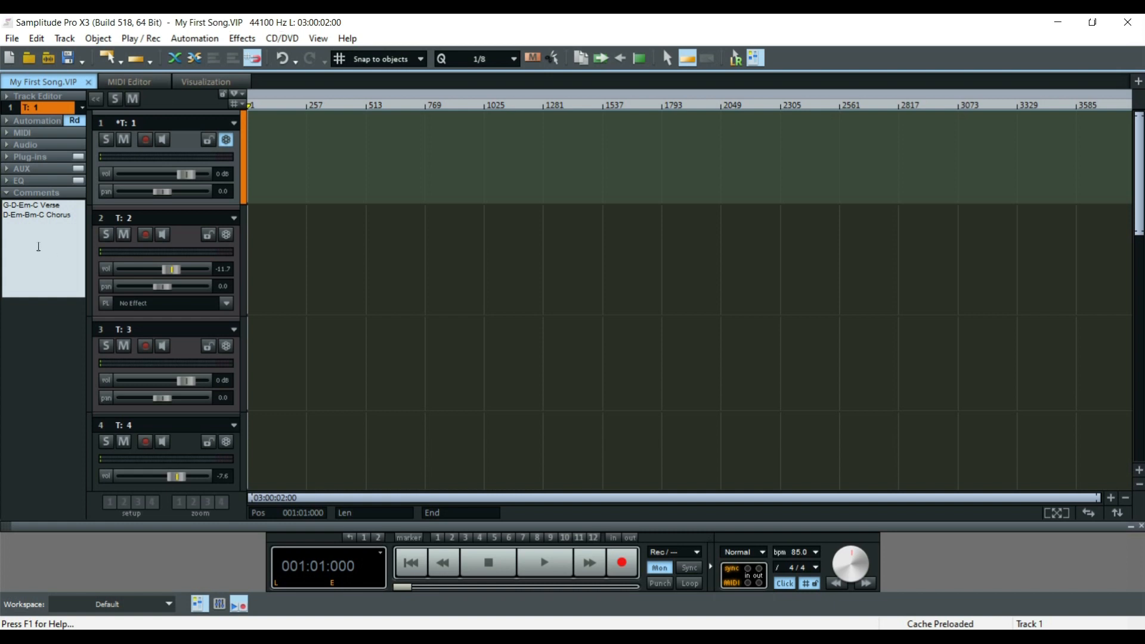
pyautogui.click(8, 98)
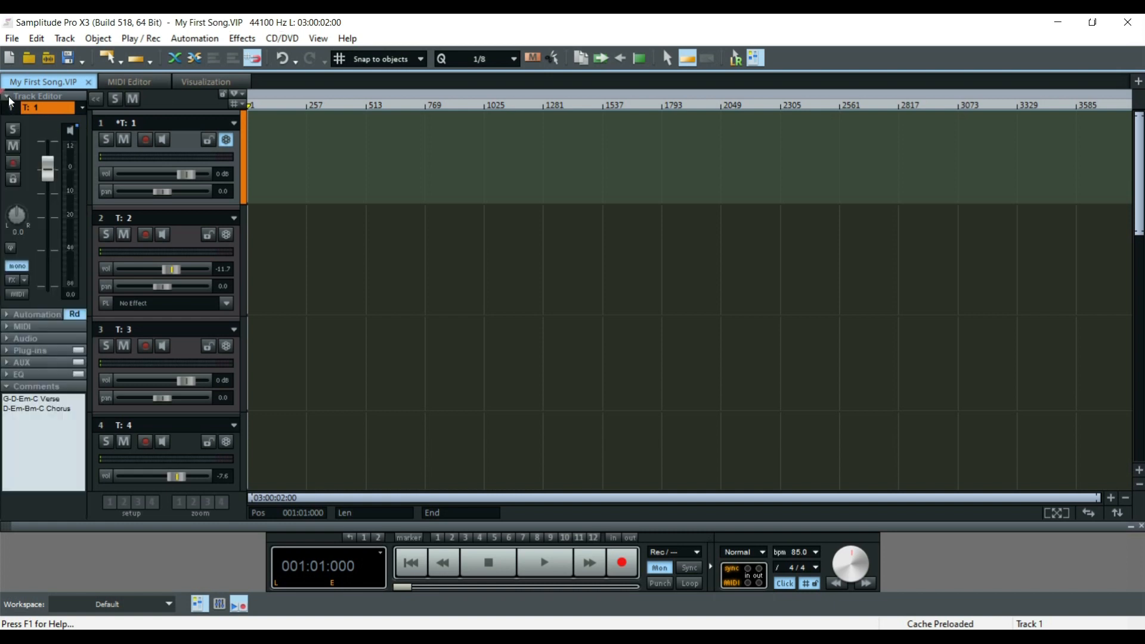
pyautogui.moveTo(202, 206); pyautogui.dragTo(192, 151)
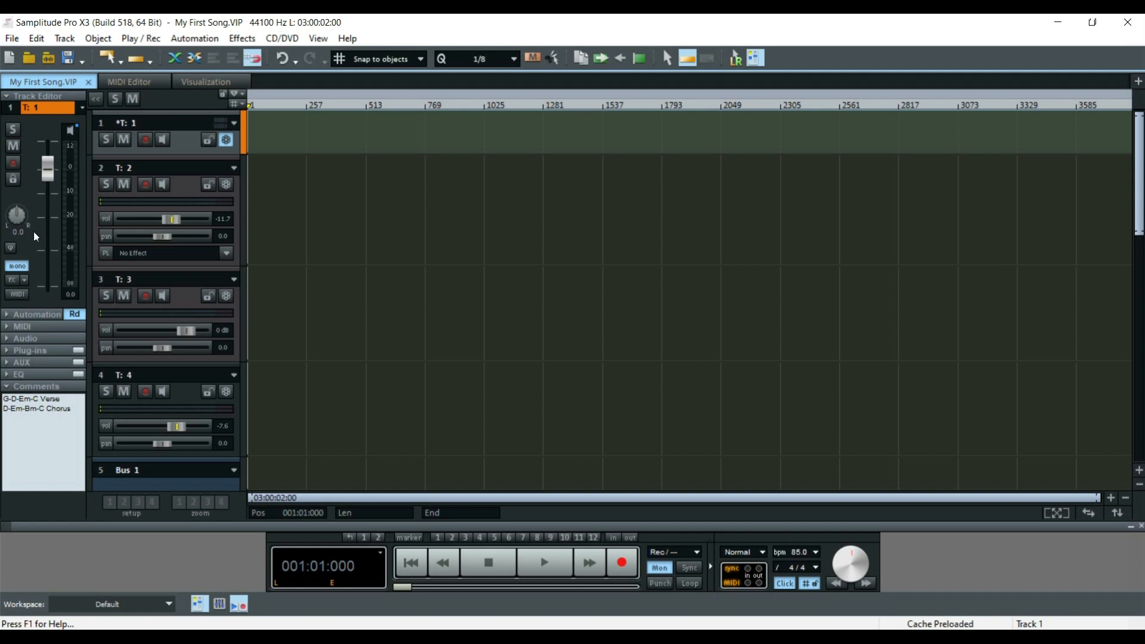
# Open the mixer to view the track channel strips and close it again, twice
pyautogui.click(219, 604)
pyautogui.click(1016, 73)
pyautogui.press('m')
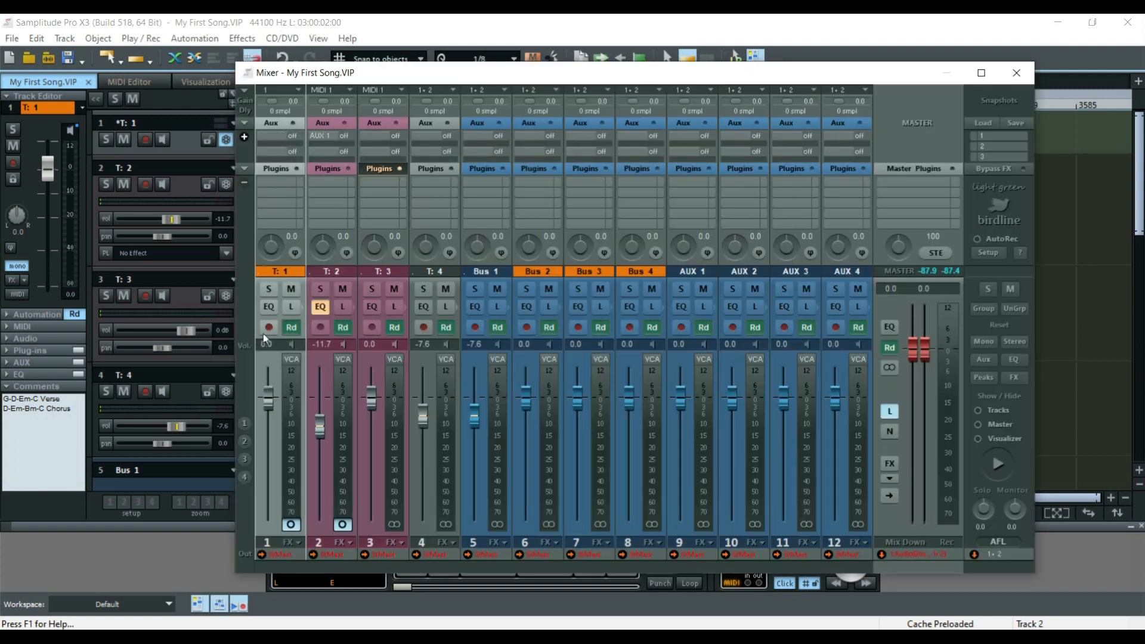
pyautogui.press('m')
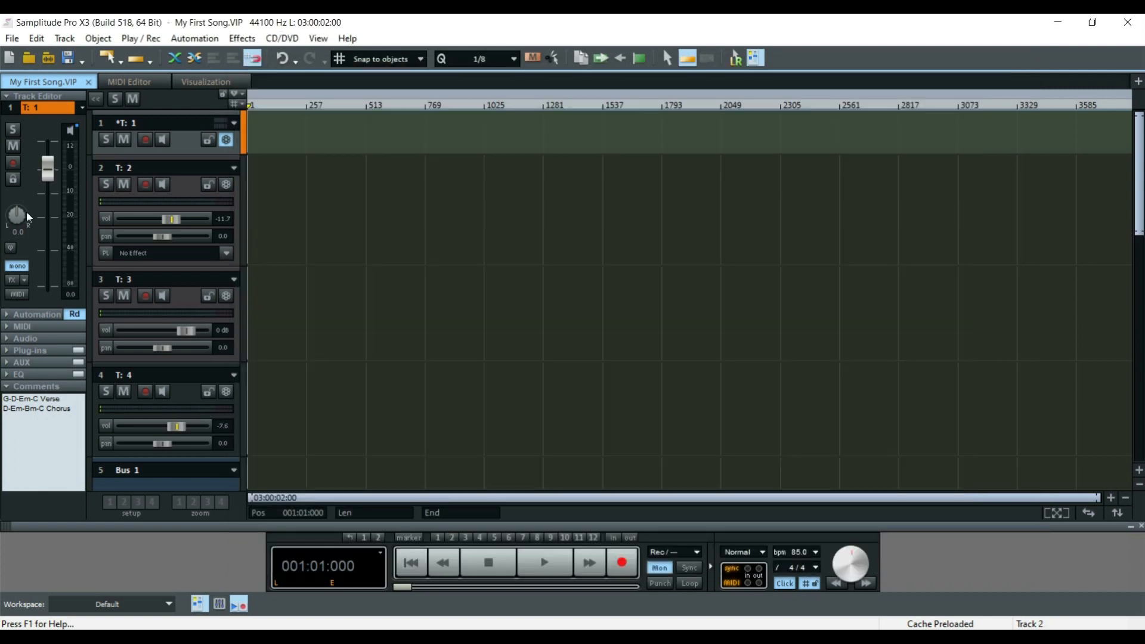
# Lower track 1's volume to about -6.4 dB with its pan at 91, and toggle mono off and on
pyautogui.moveTo(49, 175)
pyautogui.mouseDown()
pyautogui.moveTo(52, 195)
pyautogui.moveTo(21, 203)
pyautogui.moveTo(30, 150)
pyautogui.moveTo(47, 284)
pyautogui.mouseUp()
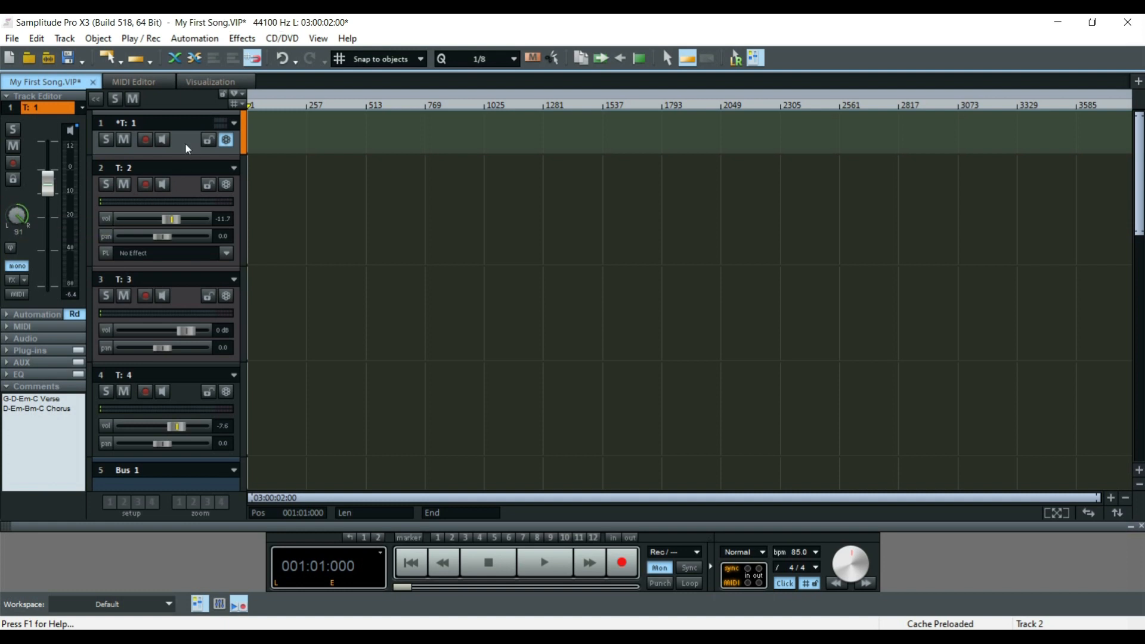
pyautogui.click(14, 266)
pyautogui.click(14, 269)
# Review track 1's effect options and switch its volume fader to MIDI mode without resetting the audio volume values
pyautogui.click(20, 279)
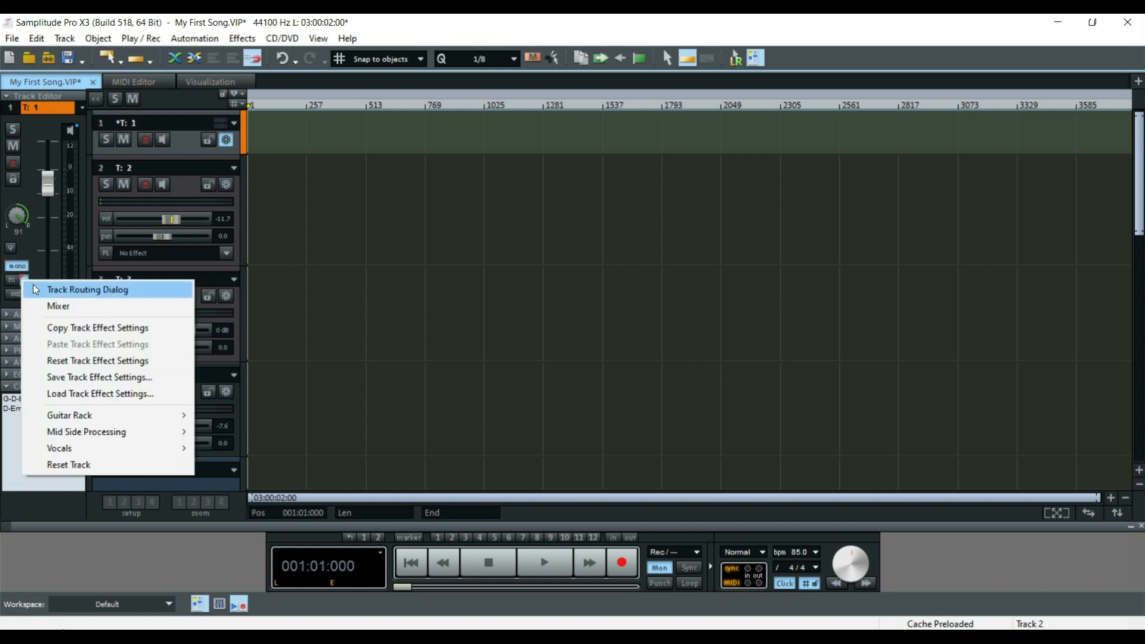
pyautogui.click(40, 235)
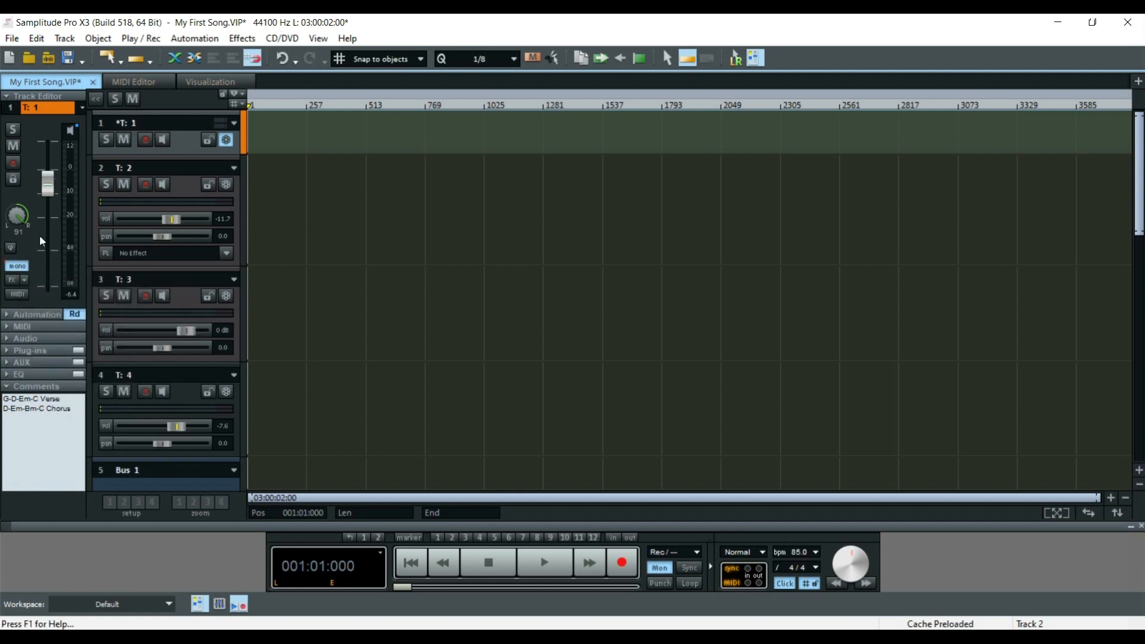
pyautogui.click(27, 295)
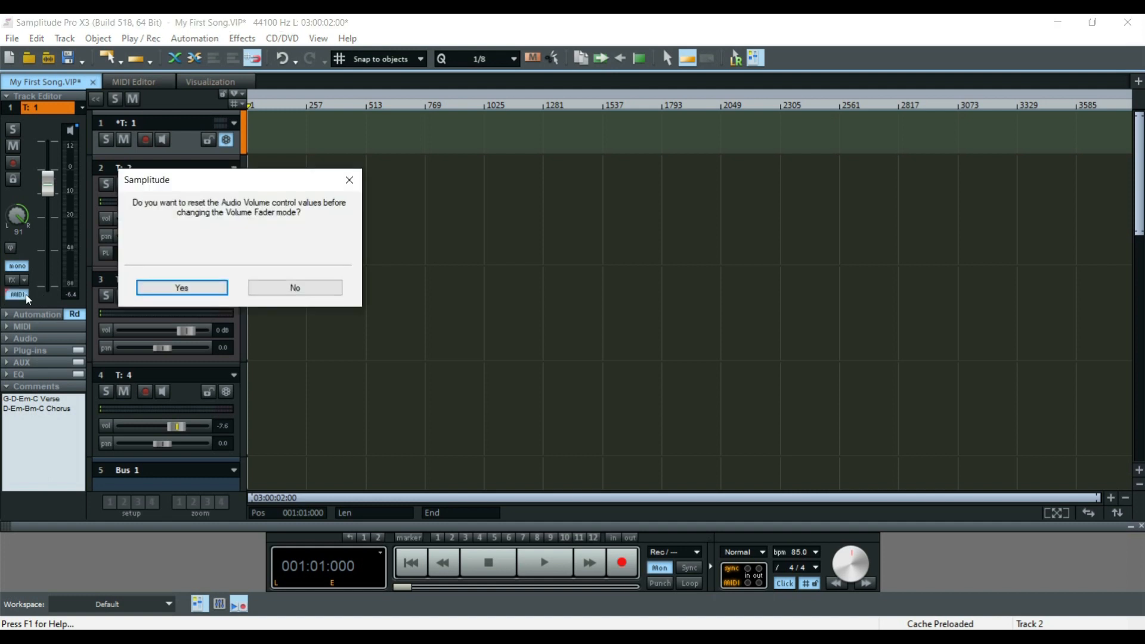
pyautogui.click(282, 291)
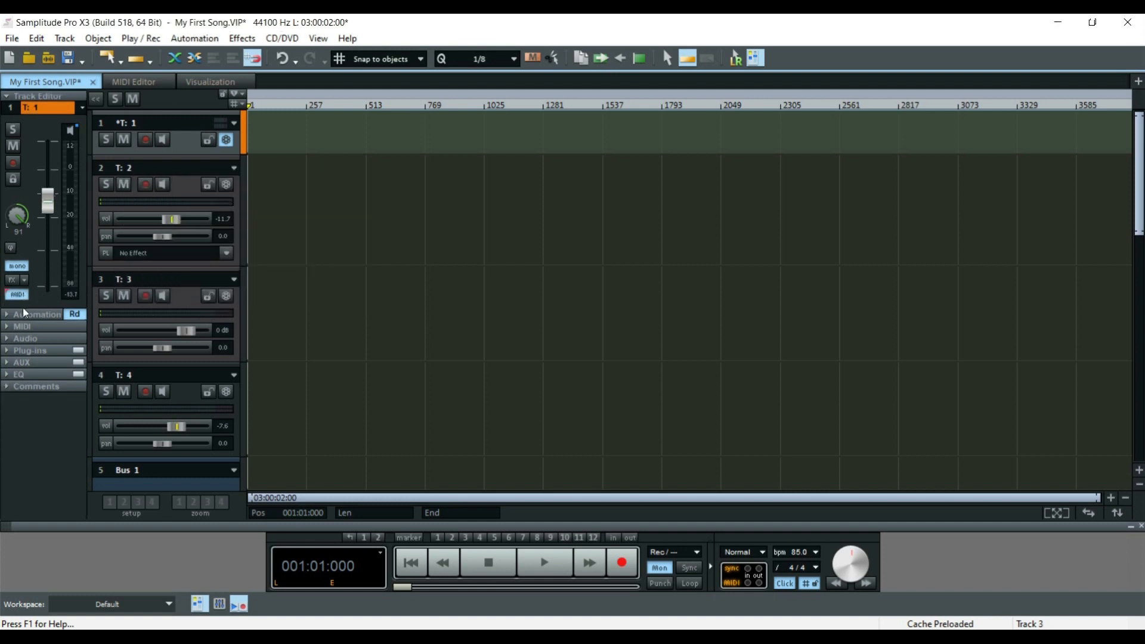
# Set track 1's automation mode to Touch, enlarge the track and choose Volume as the automated effect
pyautogui.click(7, 313)
pyautogui.click(78, 317)
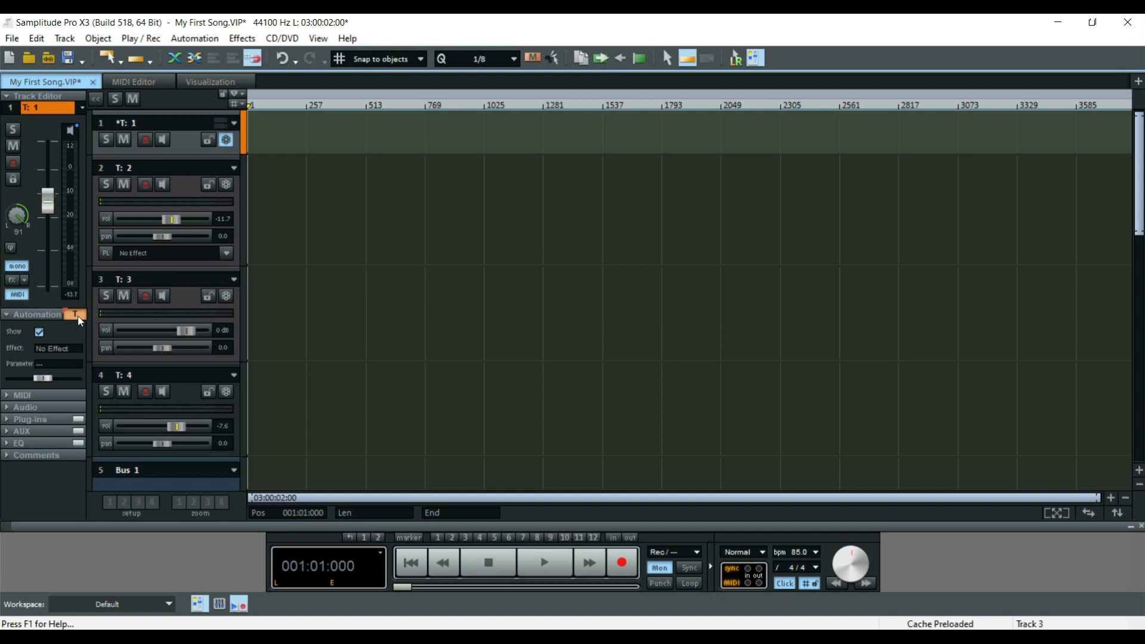
pyautogui.click(178, 146)
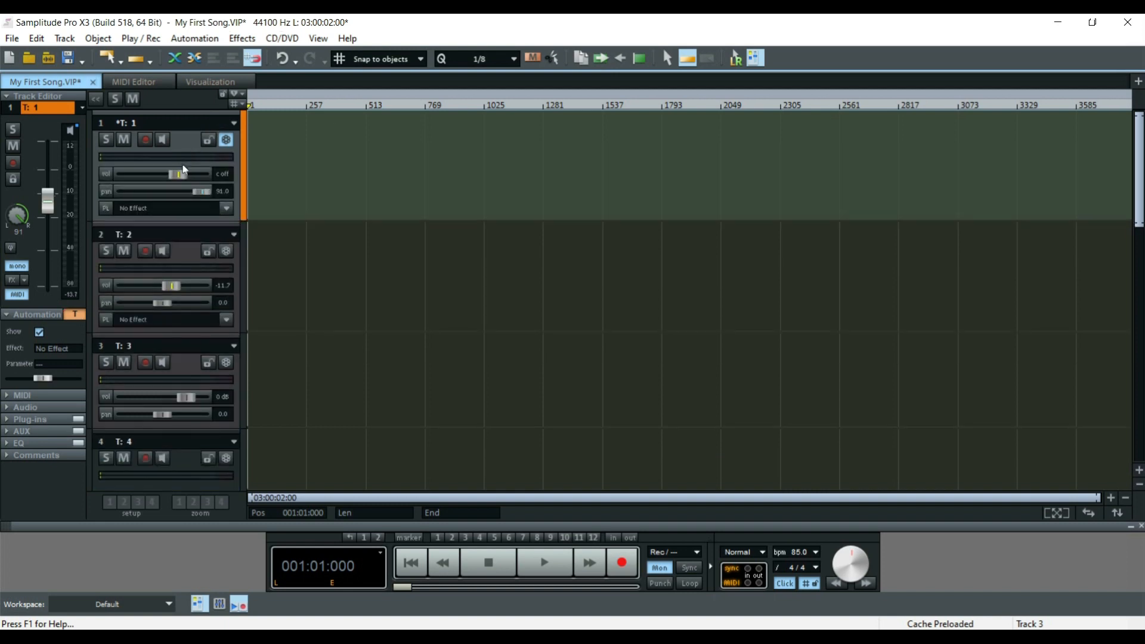
pyautogui.click(56, 348)
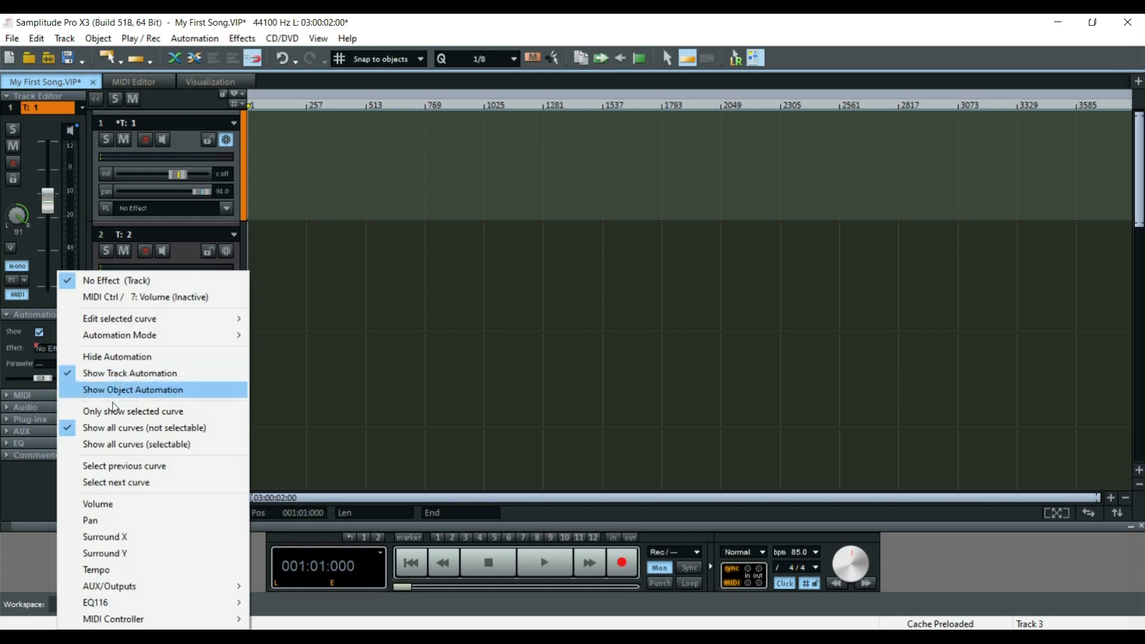
pyautogui.click(123, 497)
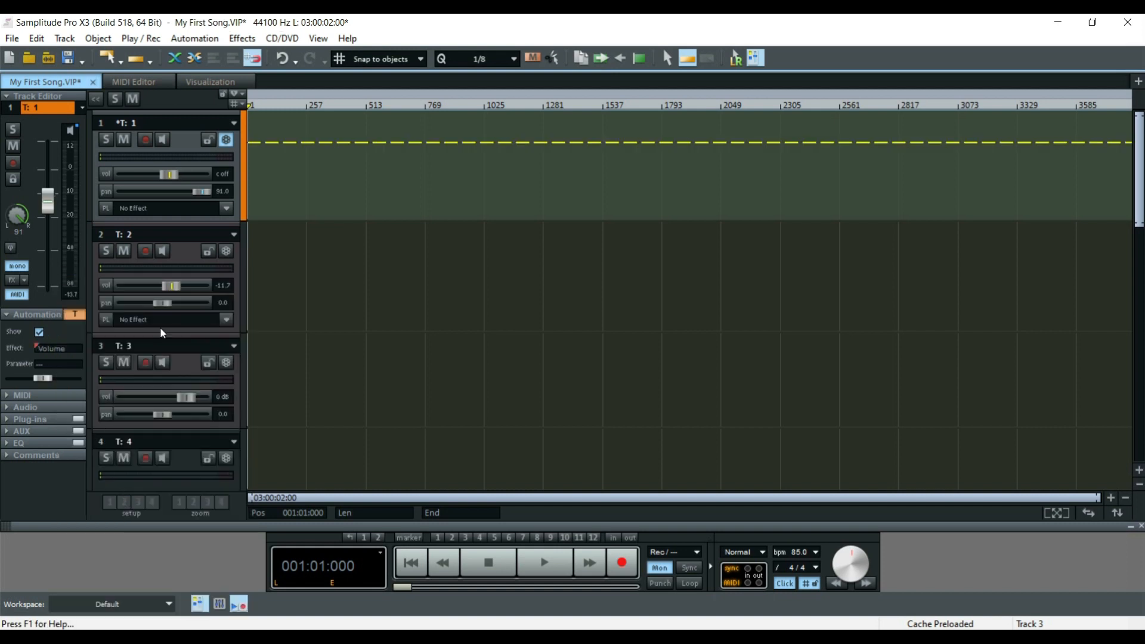
# Start playback and record volume automation on track 1 by moving its fader, with the timeline zoomed in to about 00:06:08
pyautogui.click(544, 562)
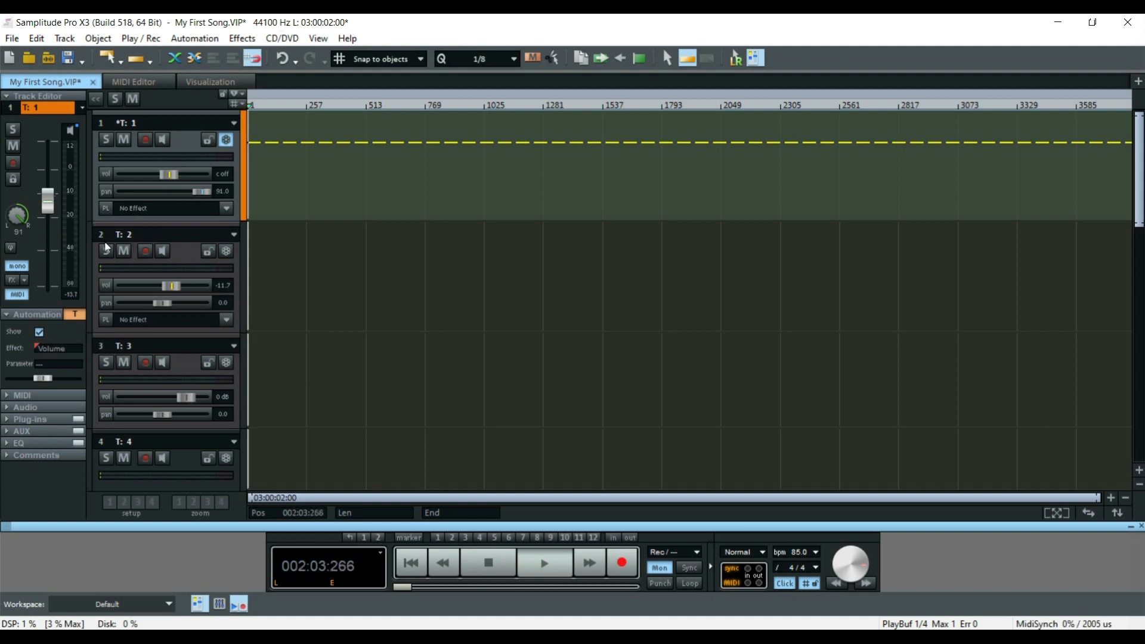
pyautogui.moveTo(45, 207); pyautogui.dragTo(47, 233)
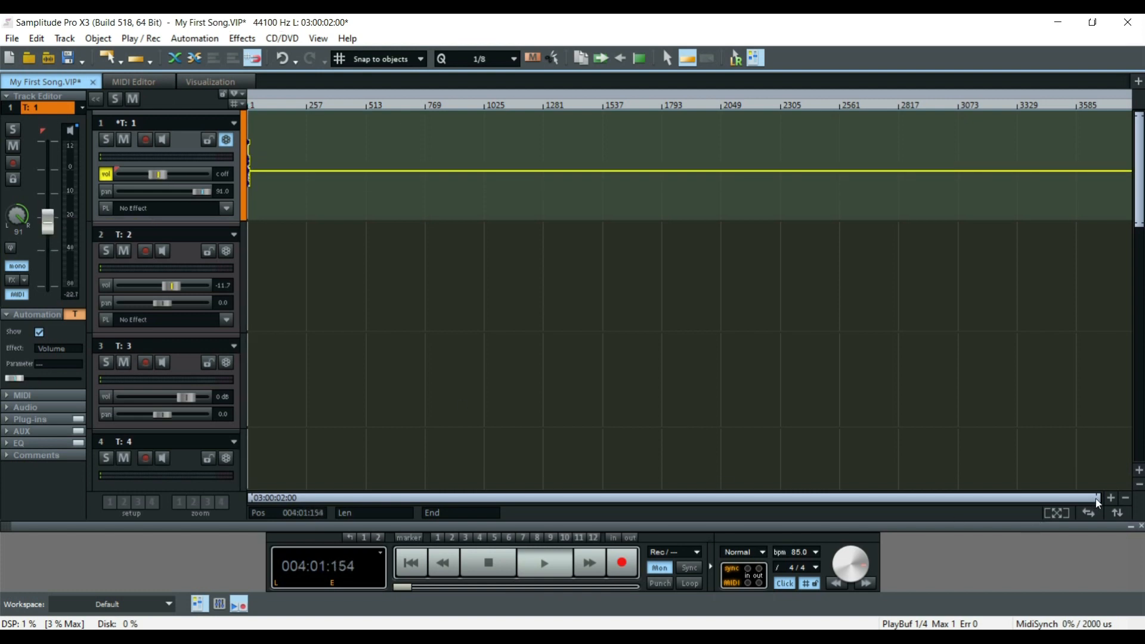
pyautogui.moveTo(1097, 498); pyautogui.dragTo(276, 498)
pyautogui.moveTo(47, 223)
pyautogui.mouseDown()
pyautogui.moveTo(47, 253)
pyautogui.moveTo(53, 193)
pyautogui.moveTo(53, 231)
pyautogui.mouseUp()
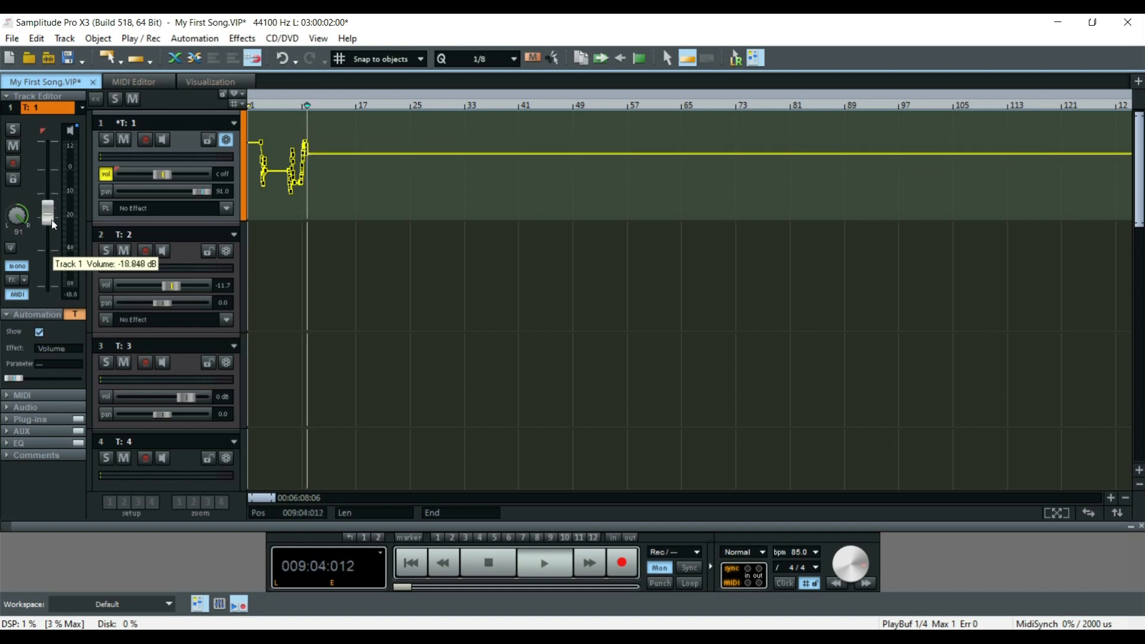
# Return track 1's automation mode to Read and try moving its volume fader during playback
pyautogui.click(82, 321)
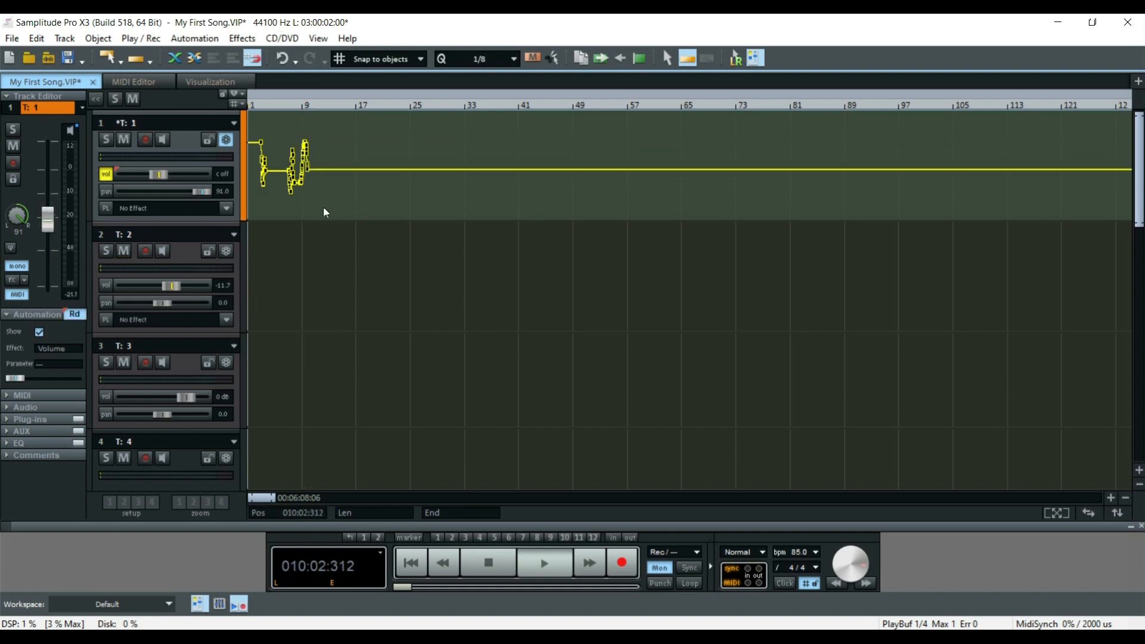
pyautogui.moveTo(48, 219); pyautogui.dragTo(50, 202)
# Use Draw Volume Curves mode to add two points to track 1's volume curve around bars 14 and 19
pyautogui.click(110, 57)
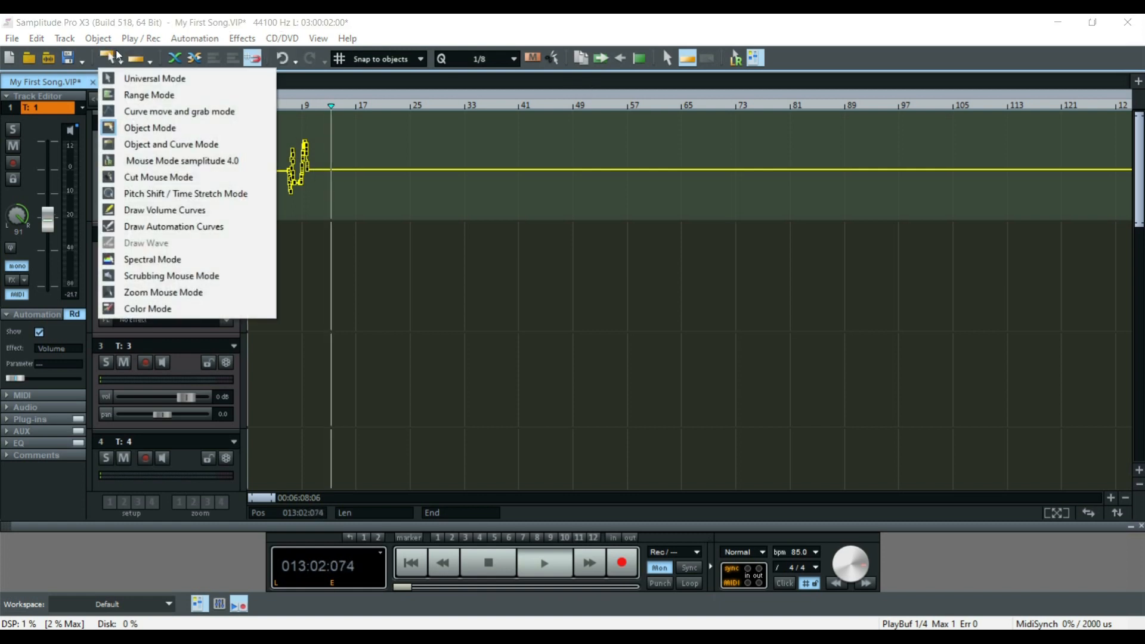
pyautogui.click(160, 210)
pyautogui.click(343, 175)
pyautogui.click(382, 178)
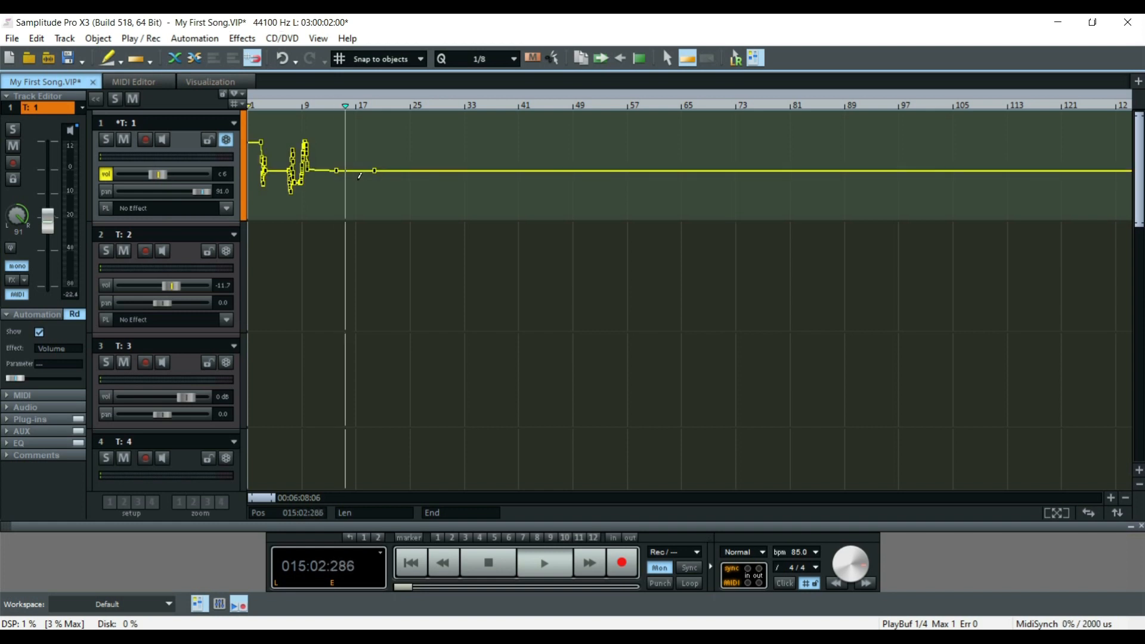
# Draw a varying volume curve on track 1 from about bar 16, dipping twice and rising to about bar 33, and stop playback
pyautogui.click(354, 200)
pyautogui.moveTo(397, 191); pyautogui.dragTo(413, 206)
pyautogui.moveTo(429, 201); pyautogui.dragTo(477, 148)
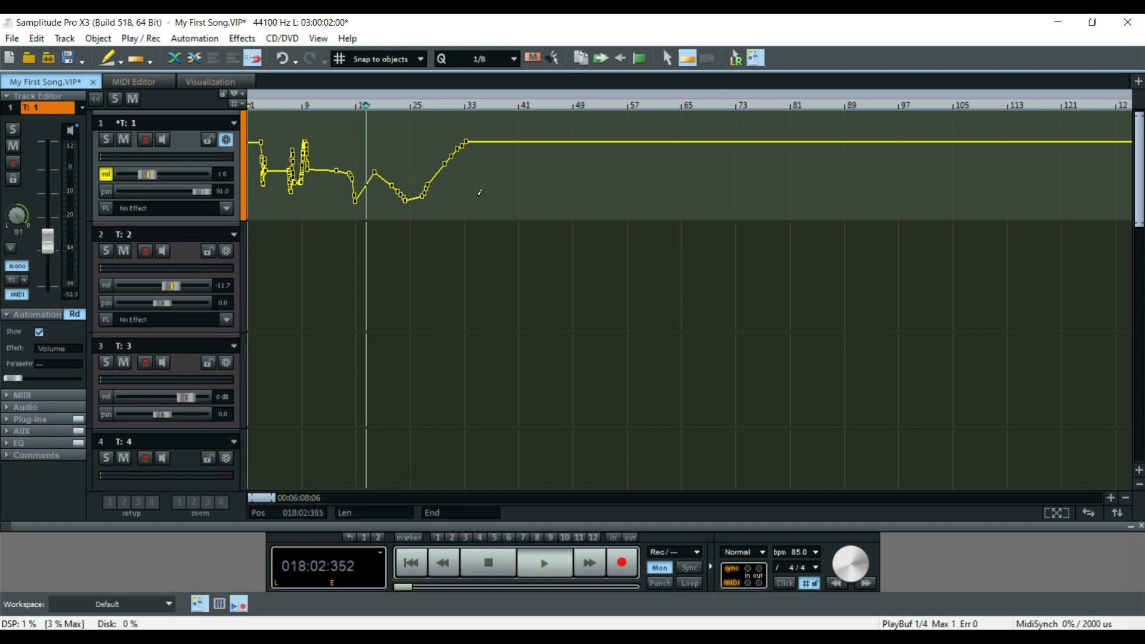
pyautogui.press('space')
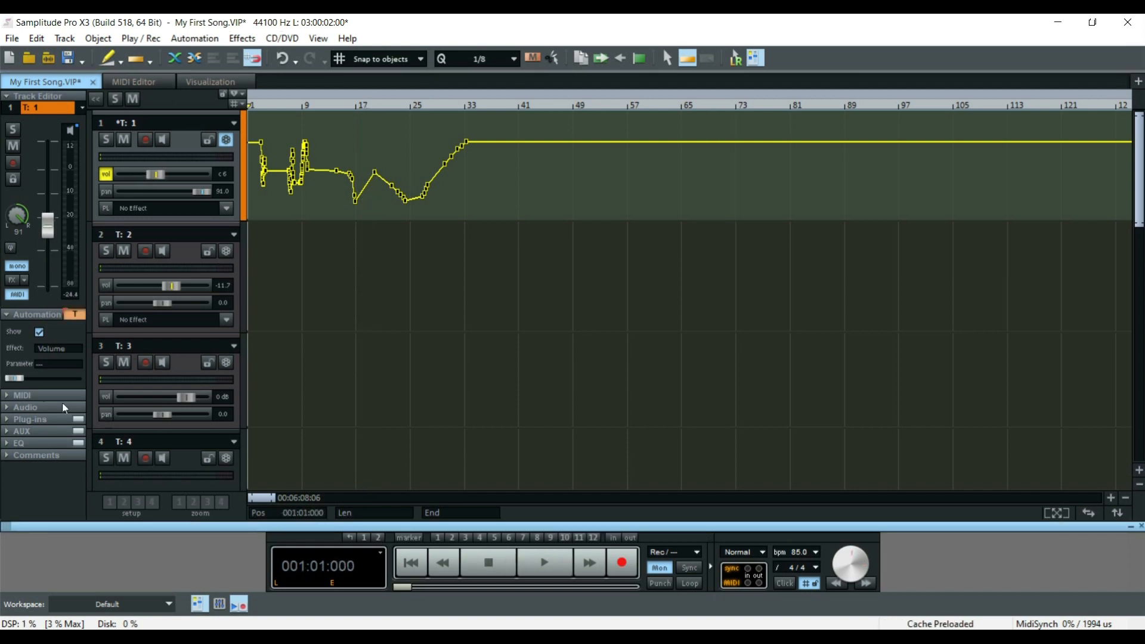
# Show the MIDI settings instead of Automation in the Track Editor and turn on track 3's volume automation
pyautogui.click(6, 314)
pyautogui.click(14, 328)
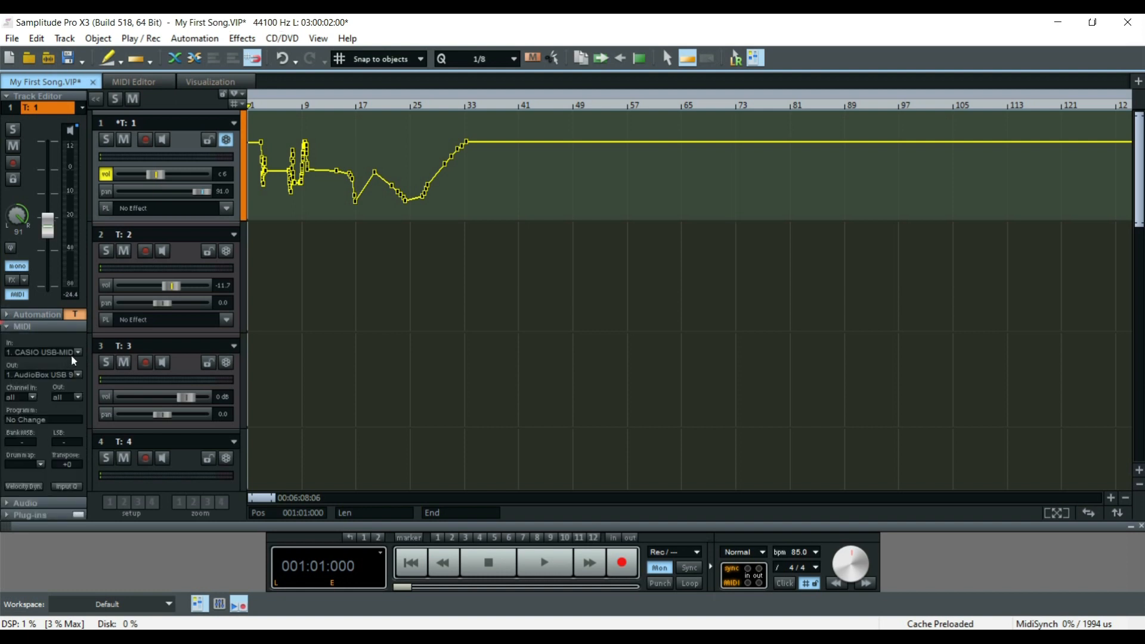
pyautogui.click(105, 397)
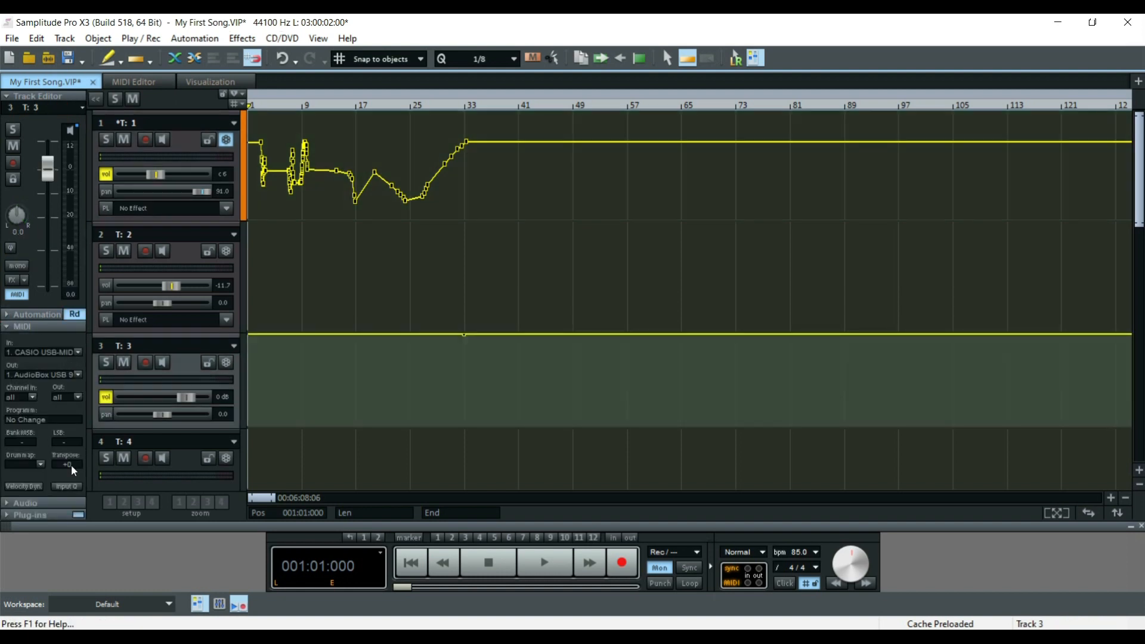
# Look through track 3's Plug-ins slots and AUX sends in the Track Editor, collapsing each section after viewing it
pyautogui.click(12, 329)
pyautogui.click(21, 351)
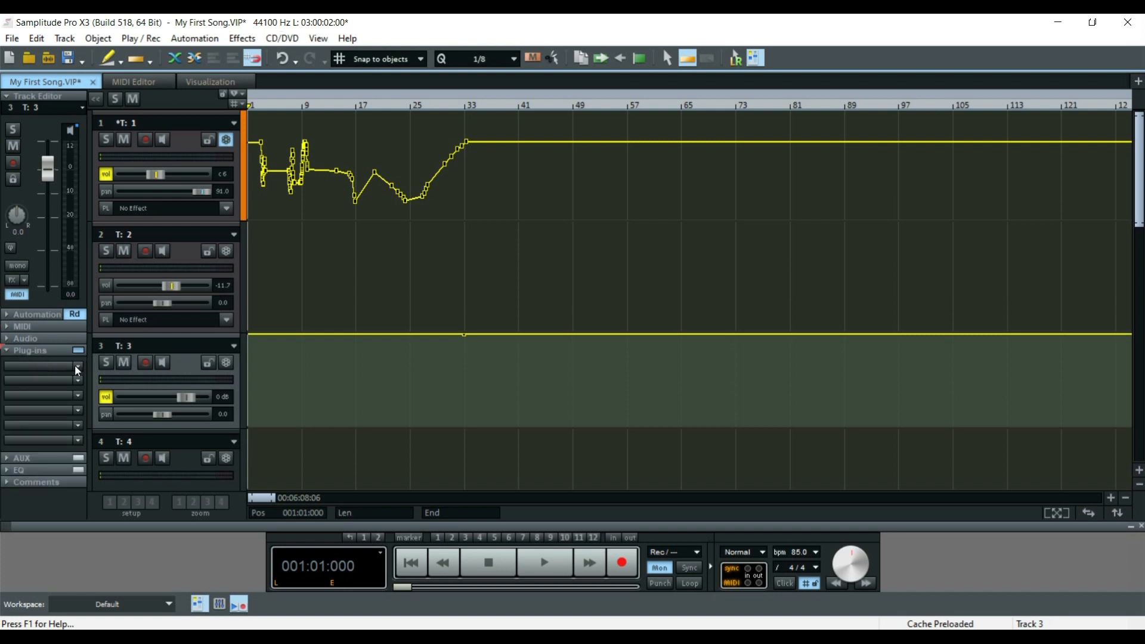
pyautogui.click(35, 352)
pyautogui.click(29, 364)
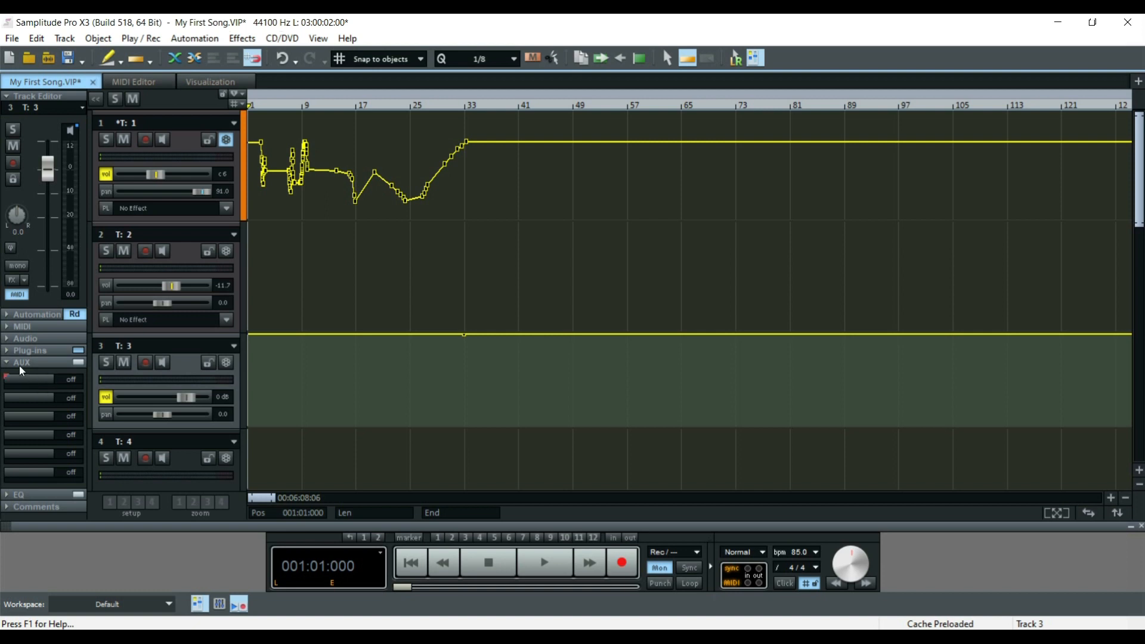
pyautogui.click(19, 365)
# Expand track 3's EQ section, adjust its EQ curve and collapse the section
pyautogui.click(17, 374)
pyautogui.moveTo(18, 390); pyautogui.dragTo(34, 421)
pyautogui.click(14, 376)
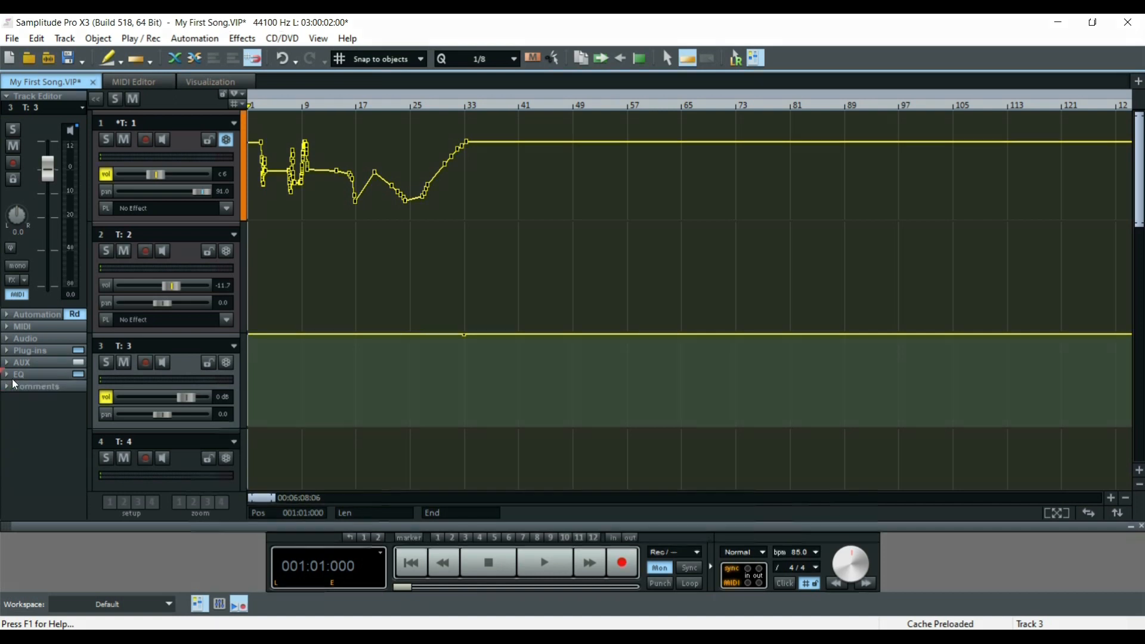
# Enter "G-D-Em-C- Verse" and "G-Em-C-D Chorus" on two lines in track 3's comments, and collapse and reopen the section
pyautogui.click(10, 387)
pyautogui.click(25, 412)
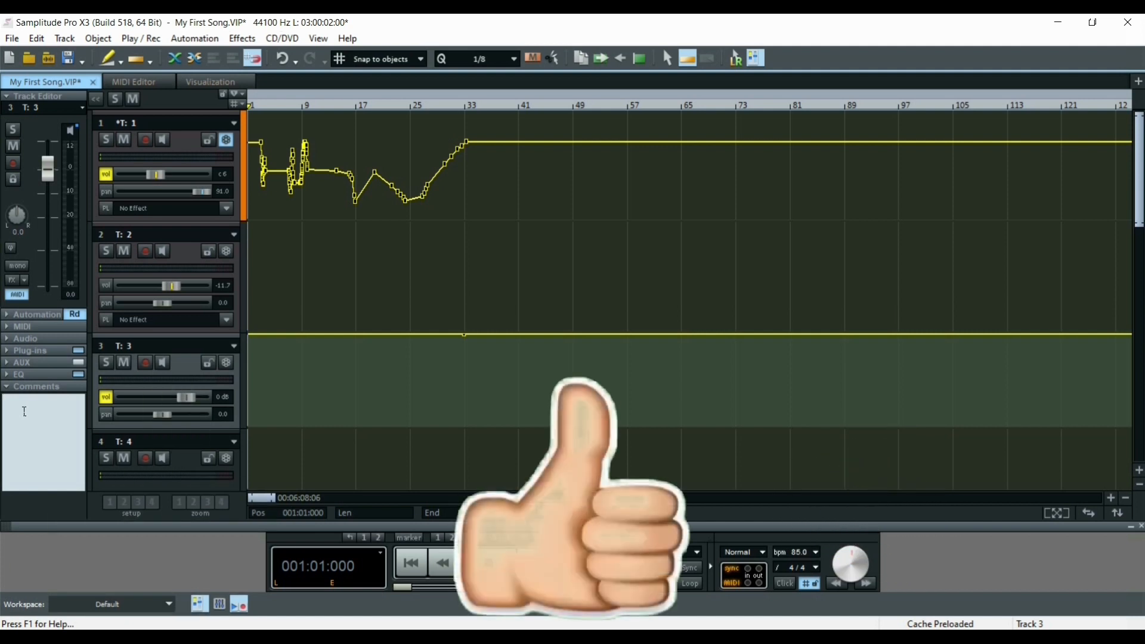
pyautogui.write('G')
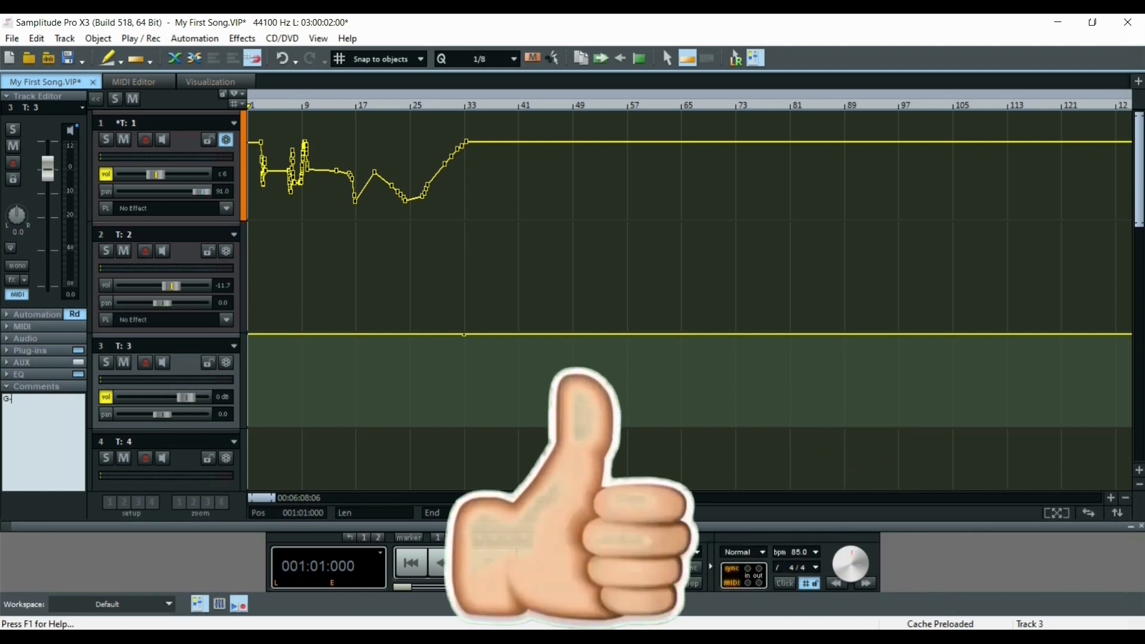
pyautogui.write('-D-Em-C- Verse ')
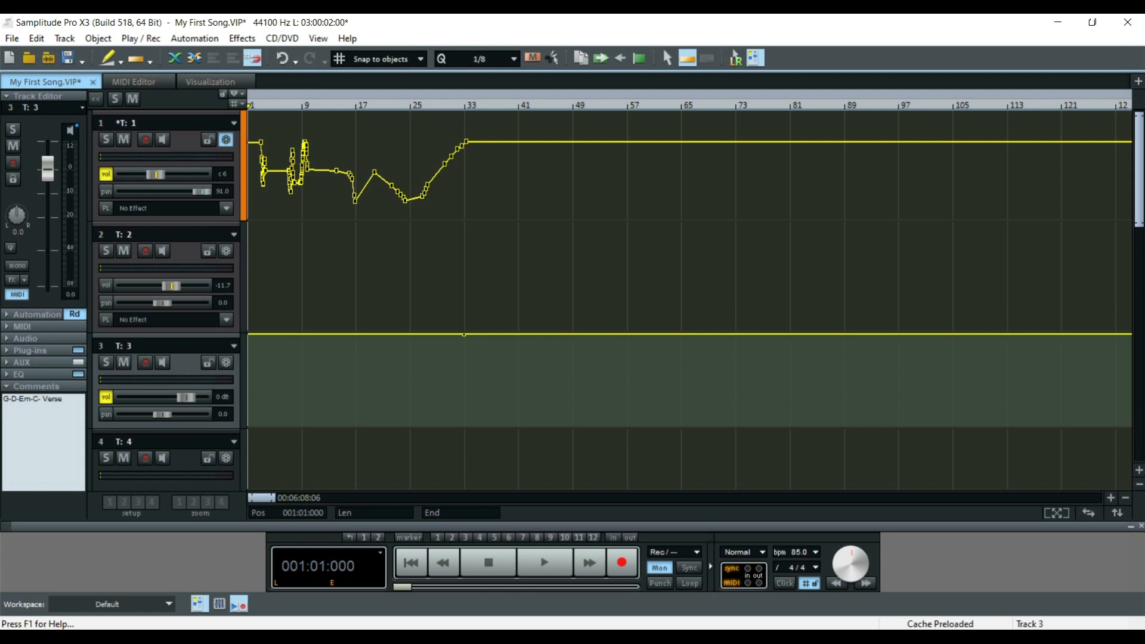
pyautogui.write('G-Em-C-D Chorus')
pyautogui.click(5, 388)
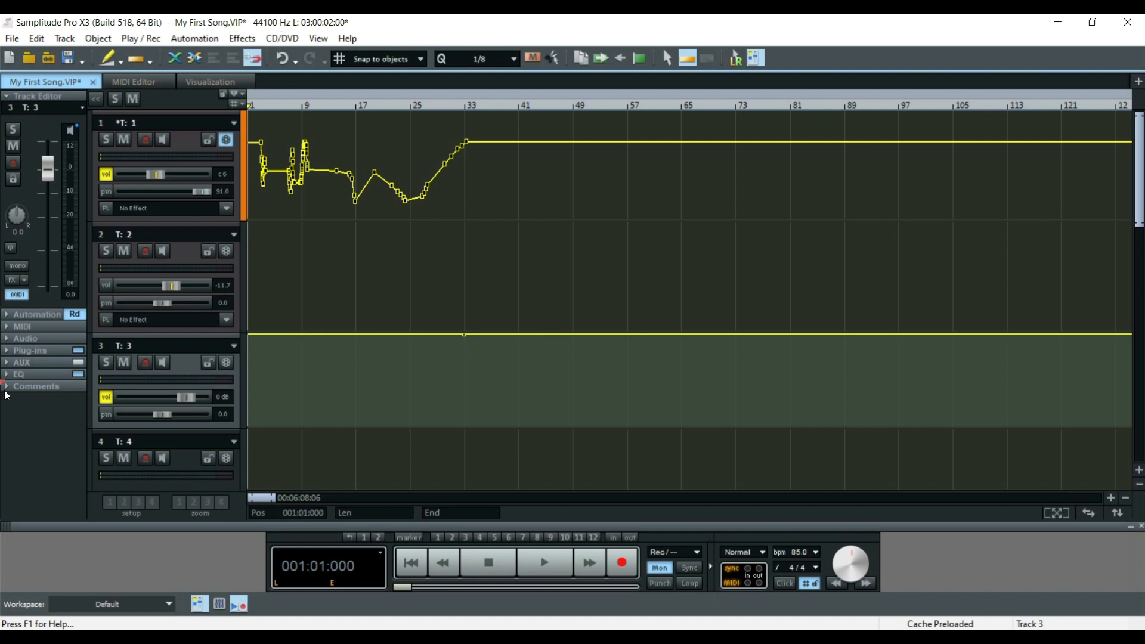
pyautogui.click(9, 389)
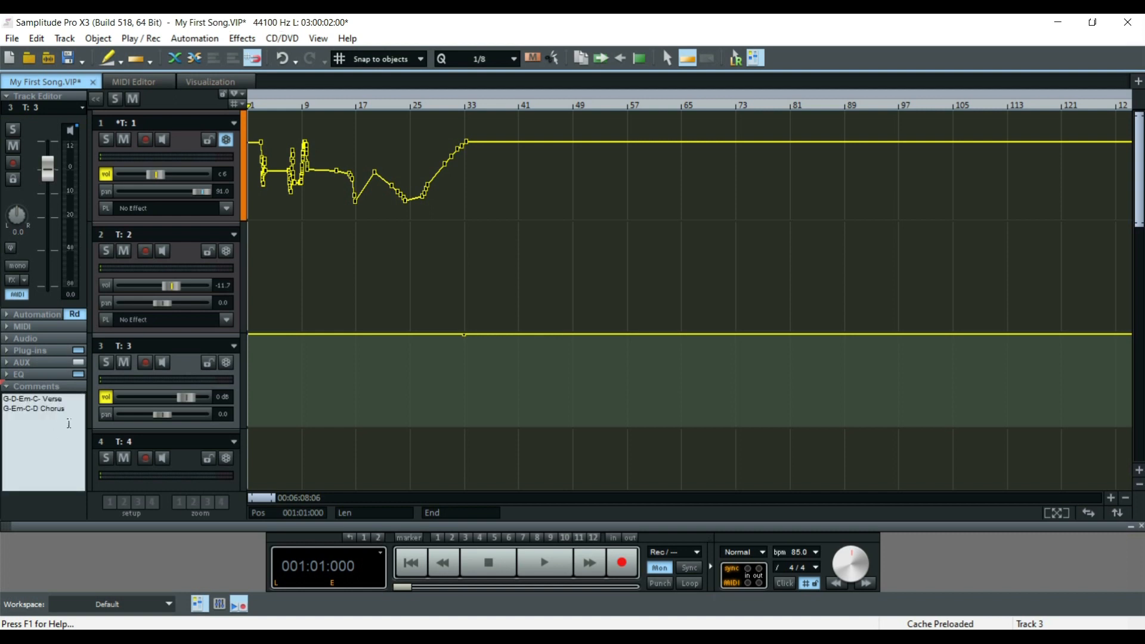